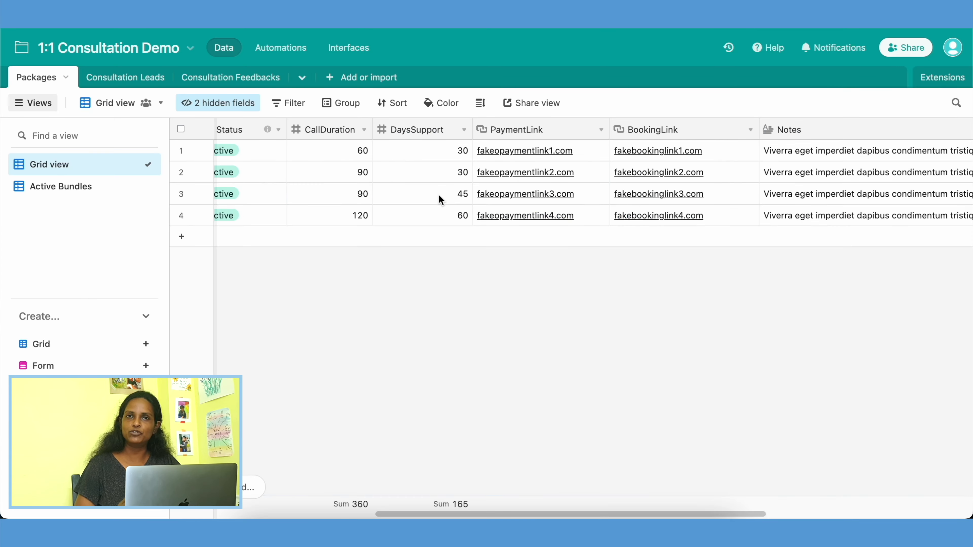
Step: Review the columns of the Packages table, from package prices through to linked leads and total earnings
scroll(441, 199, "left", 10)
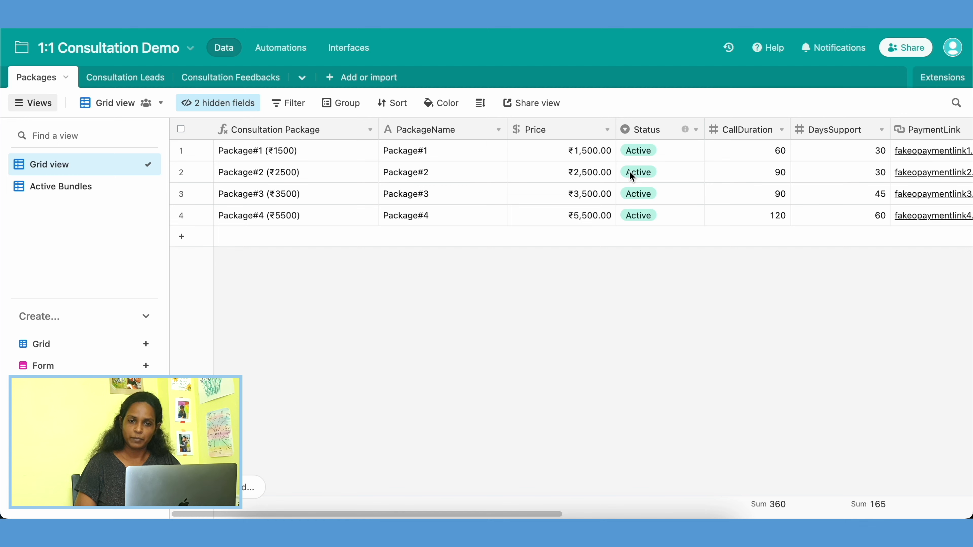
scroll(645, 171, "right", 10)
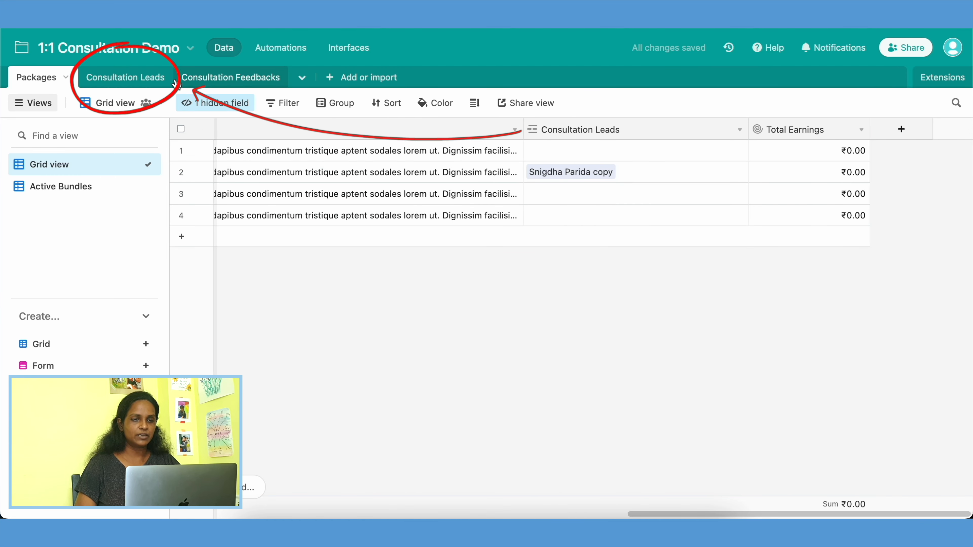
Step: Open the consultation call form of the Consultation Leads table and read through its intake questions
left_click(153, 79)
left_click(80, 209)
scroll(483, 399, "down", 8)
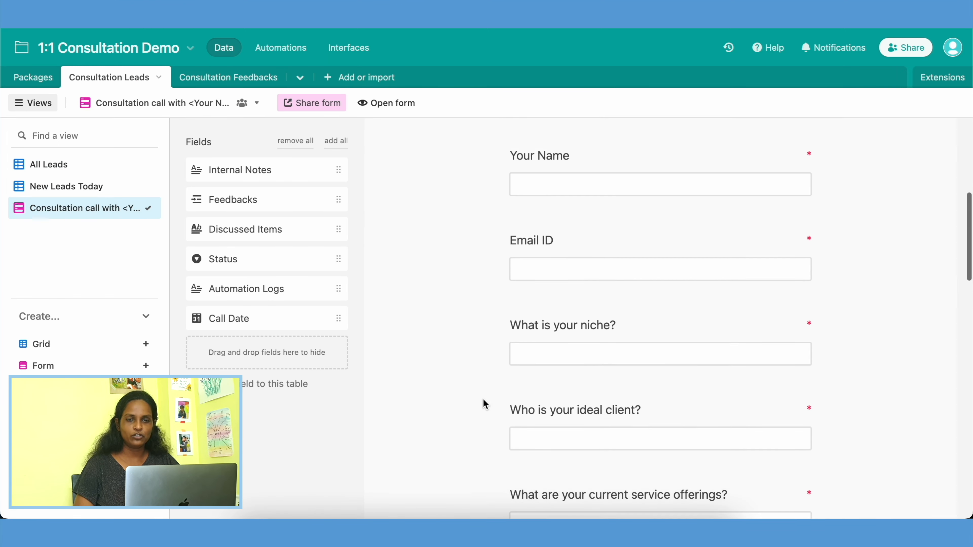
scroll(482, 399, "down", 12)
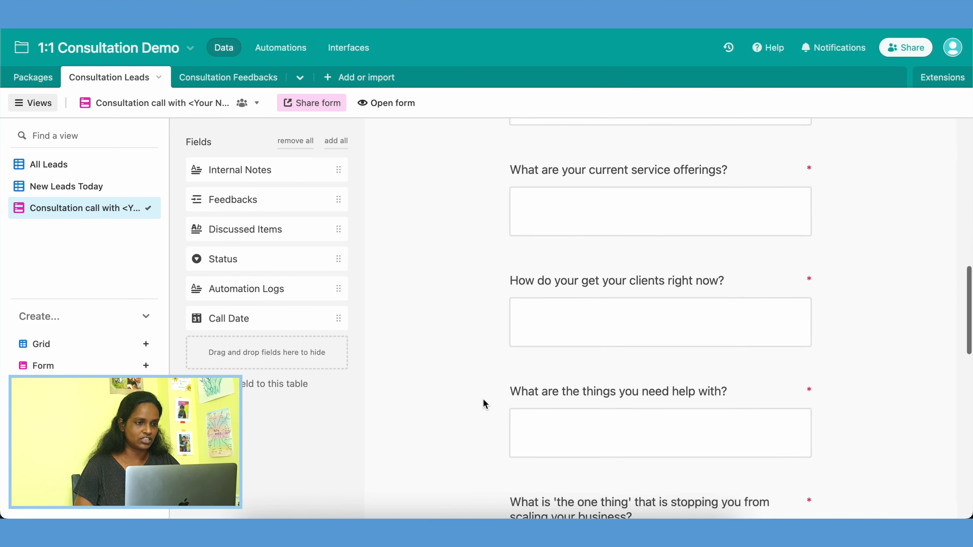
scroll(484, 400, "down", 7)
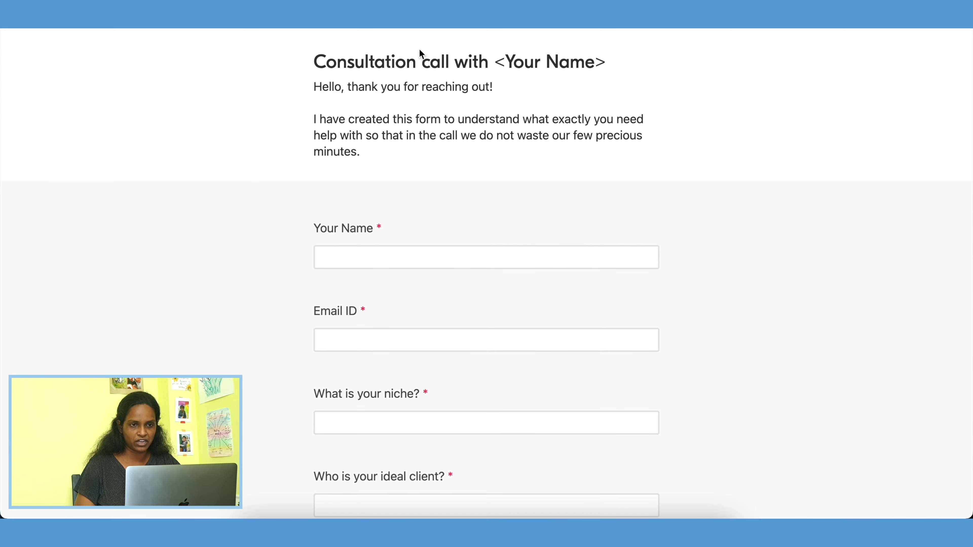
Step: In the live consultation form, choose Package#2 (₹2500) as the consultation package
scroll(607, 351, "down", 9)
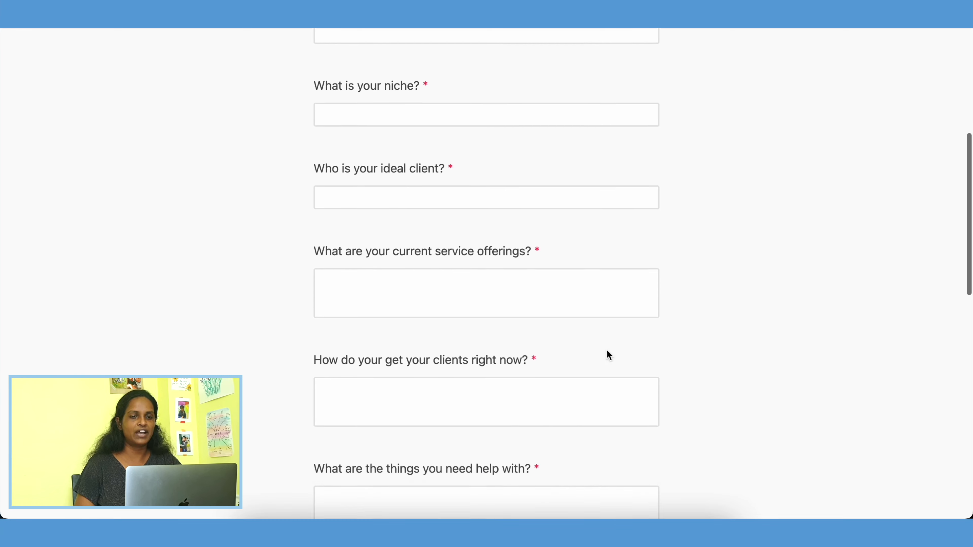
scroll(607, 349, "down", 10)
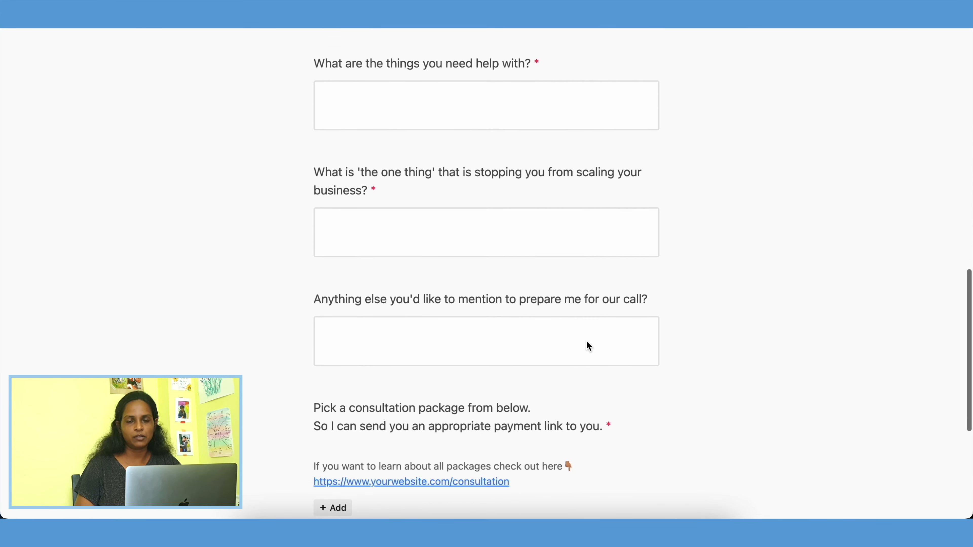
left_click(337, 486)
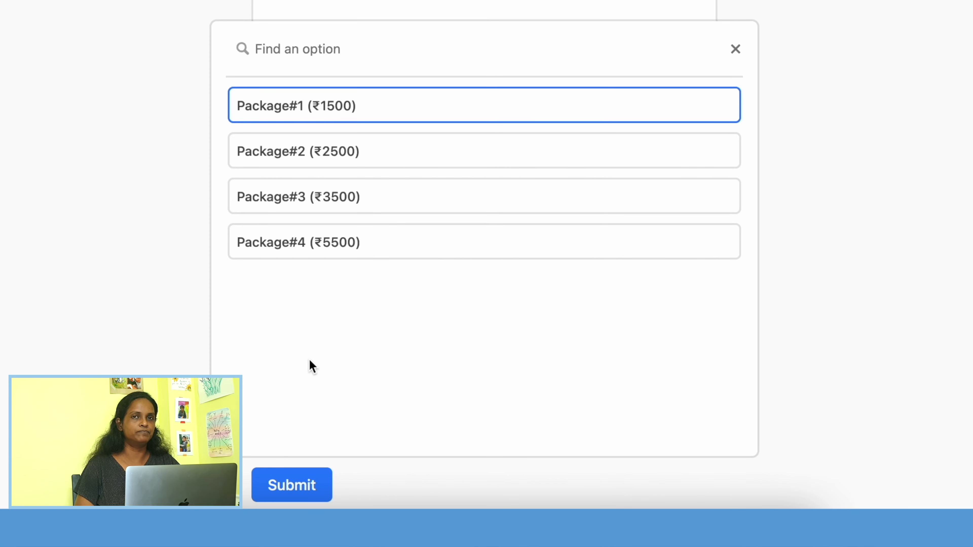
left_click(389, 151)
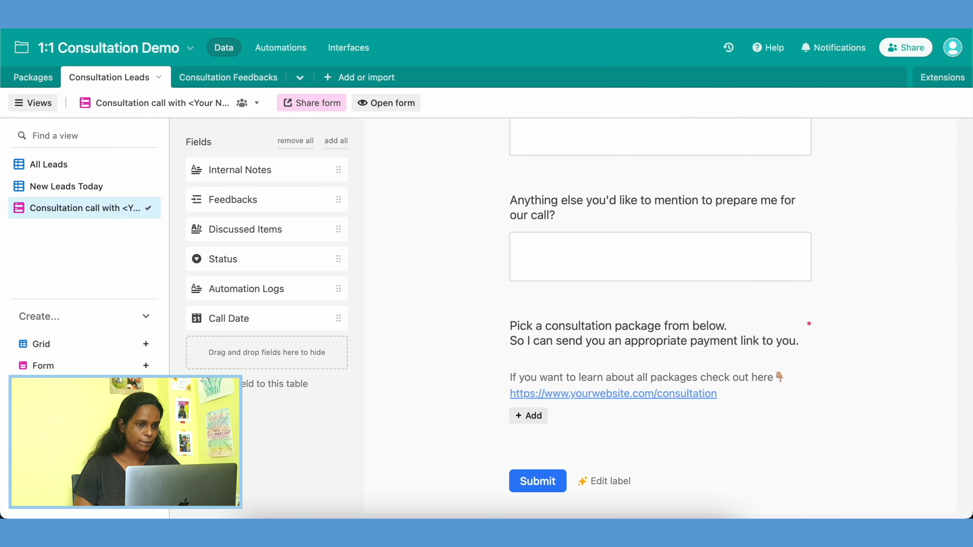
Step: Open the Send Payment & Booking Link automation and review the subject and message of its Gmail email
left_click(283, 47)
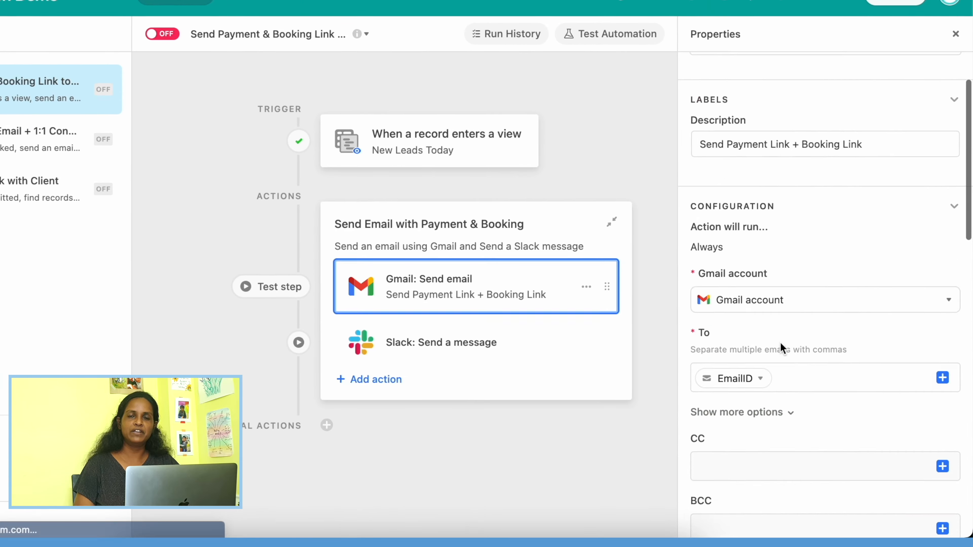
scroll(766, 338, "down", 10)
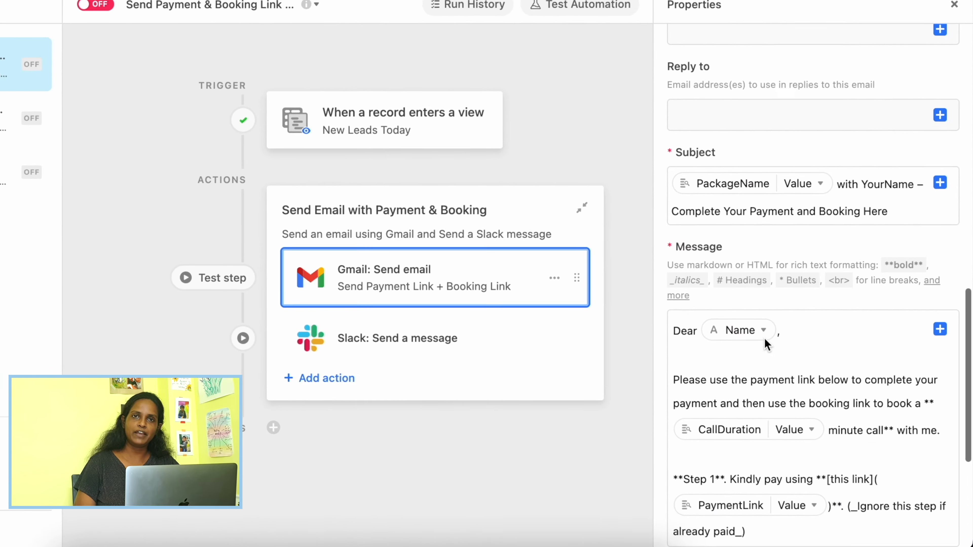
scroll(750, 157, "down", 4)
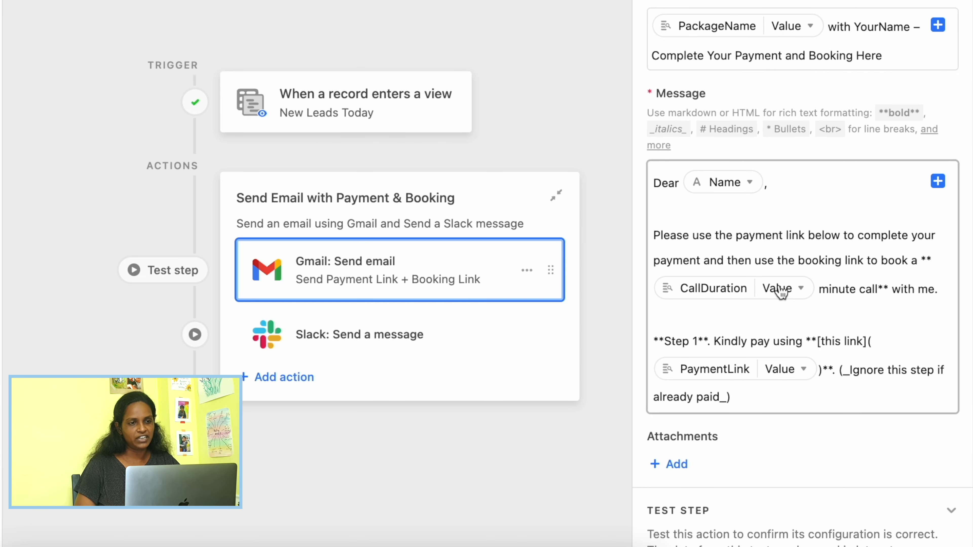
scroll(778, 303, "down", 3)
mouse_move(785, 318)
scroll(786, 322, "down", 6)
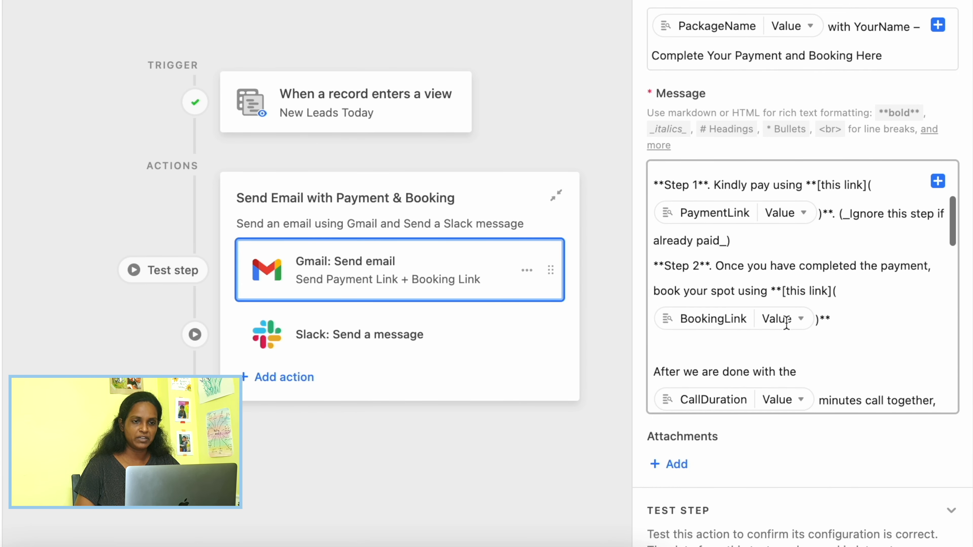
scroll(818, 386, "down", 4)
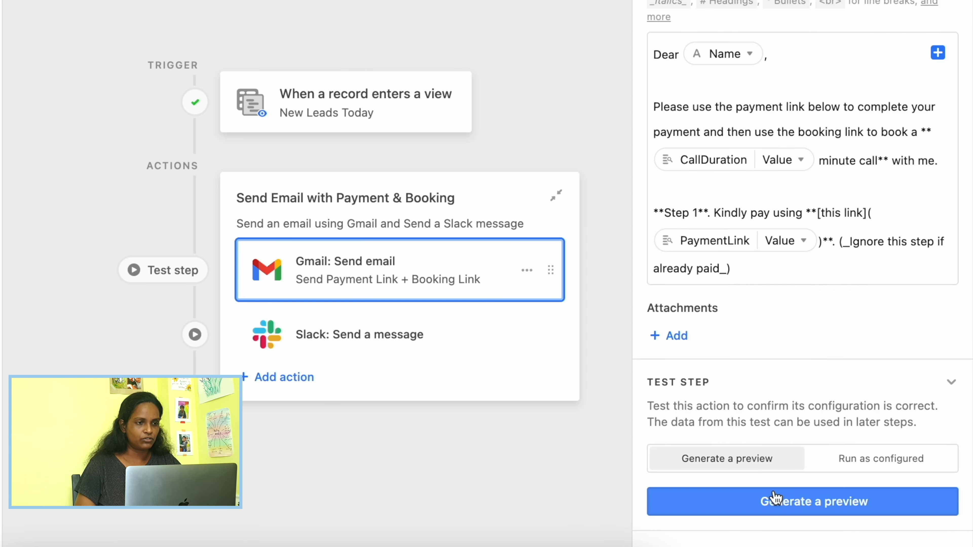
Step: Generate a preview of the Gmail action and read the payment and booking email through to the submitted form answers
left_click(776, 500)
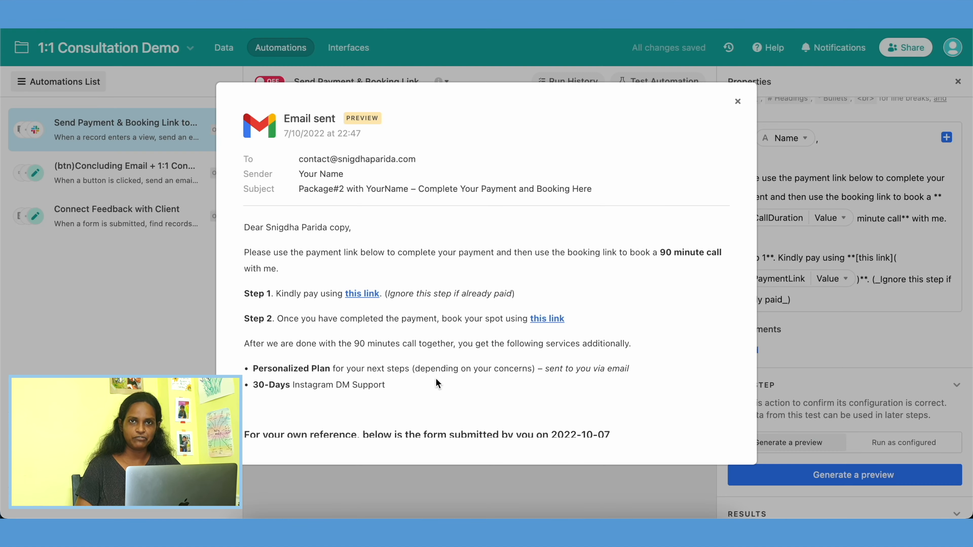
scroll(437, 380, "down", 3)
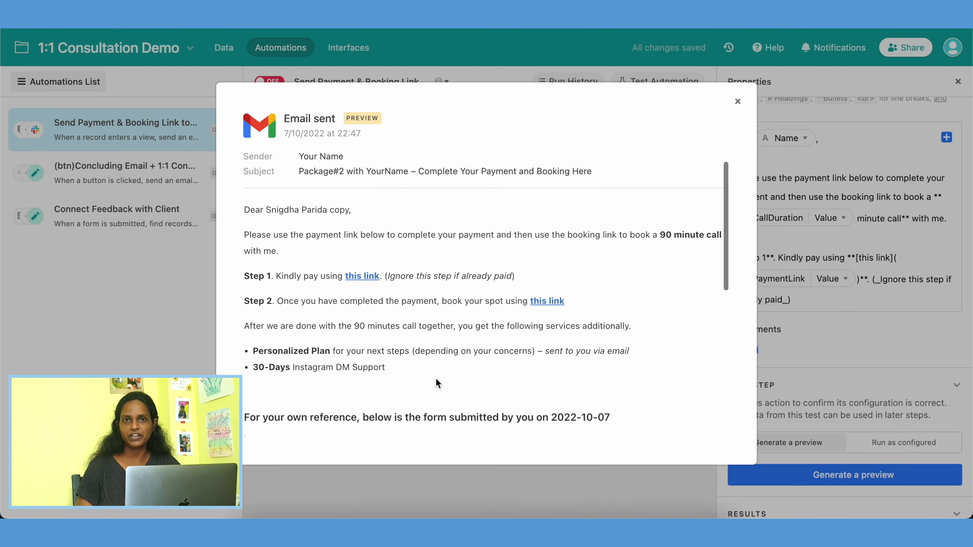
scroll(435, 378, "down", 3)
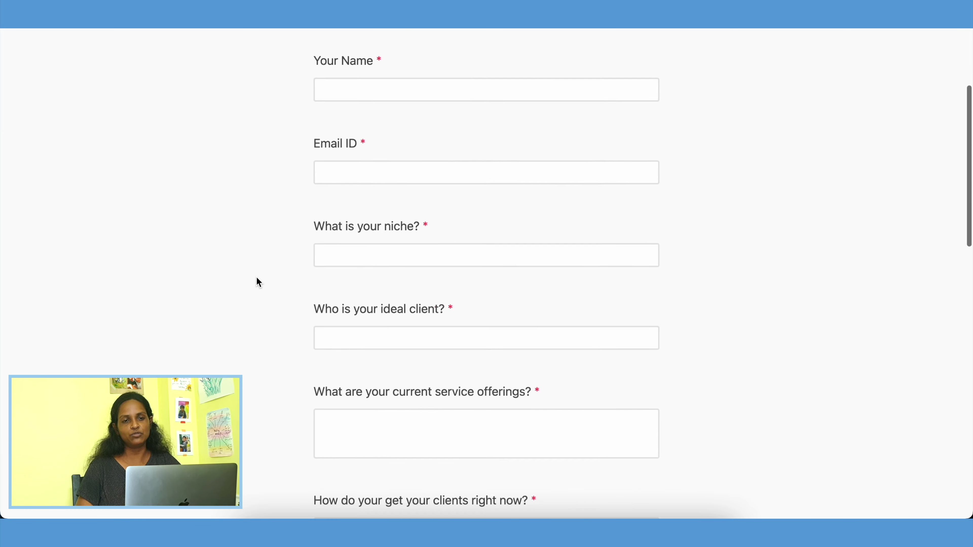
scroll(257, 278, "down", 8)
scroll(259, 282, "down", 10)
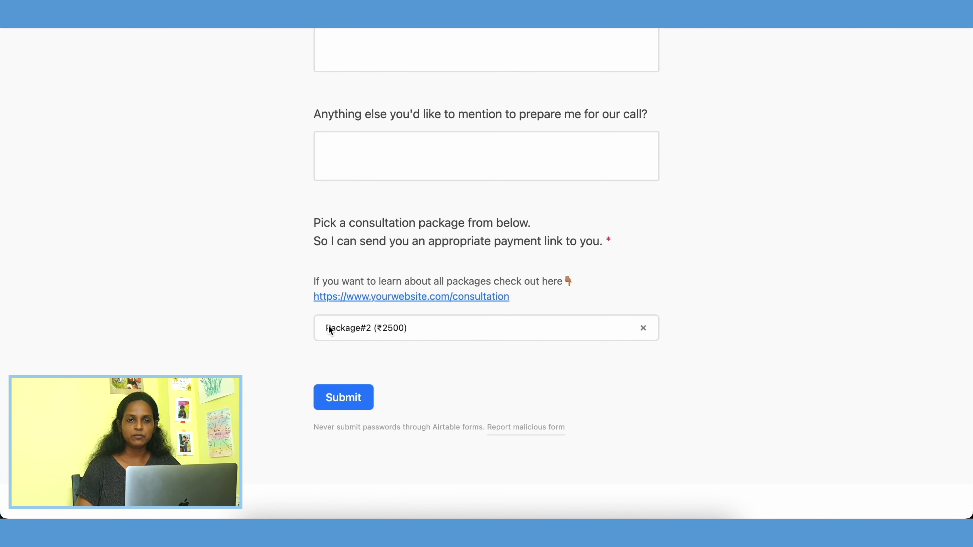
Step: Remove Package#2 (₹2500) from the consultation form and pick a package again from the list
left_click(643, 329)
left_click(332, 353)
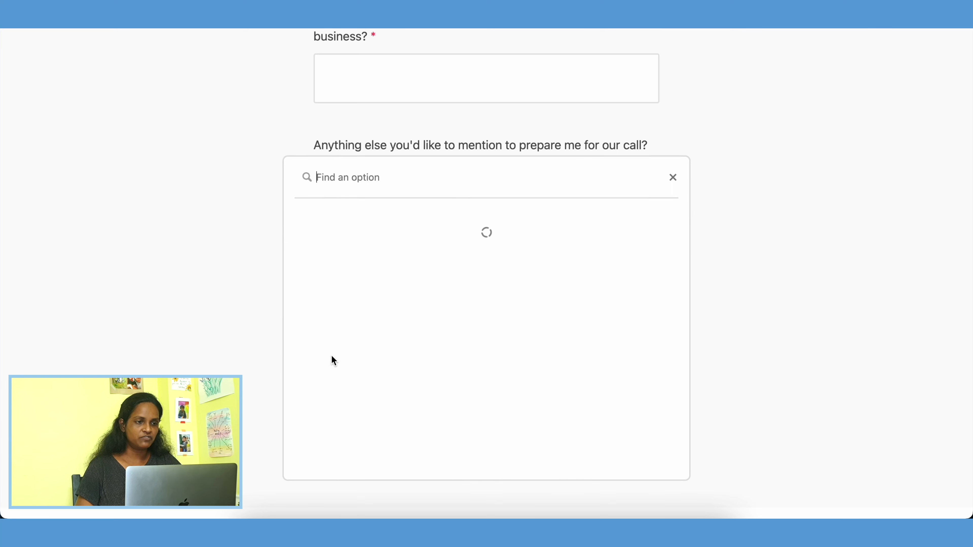
left_click(370, 287)
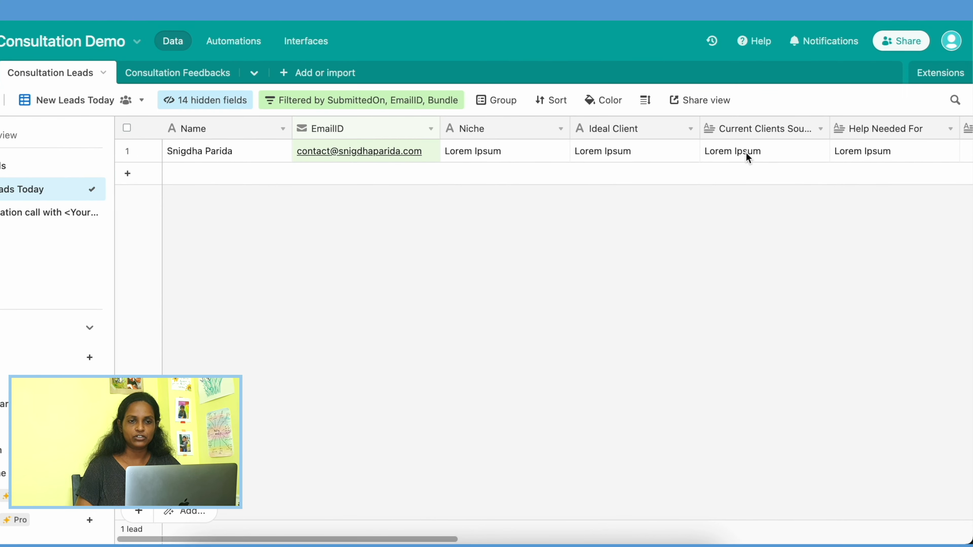
Step: Examine the lead's Bundle, PaymentLink, BookingLink, PackageName and CallDuration fields in the New Leads Today view
scroll(732, 153, "right", 10)
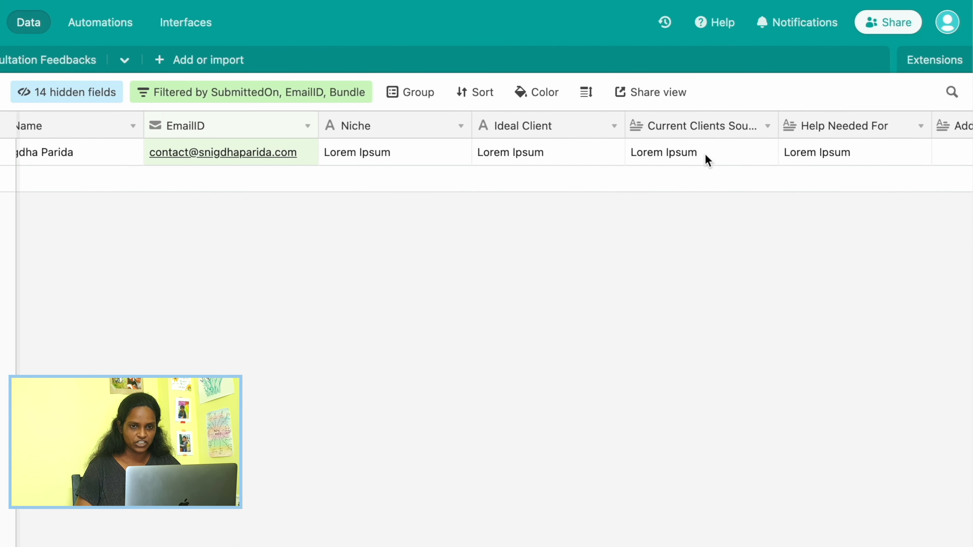
scroll(707, 159, "right", 15)
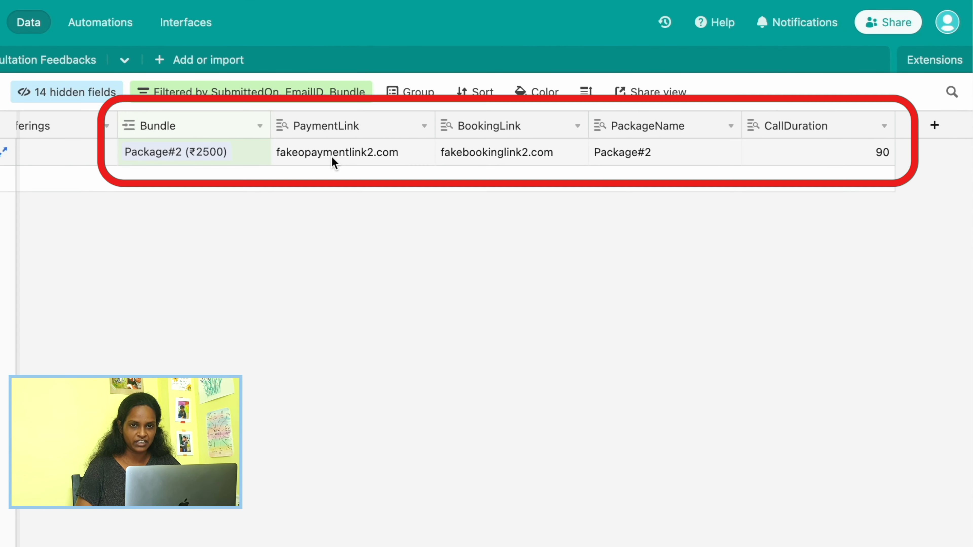
scroll(376, 152, "right", 3)
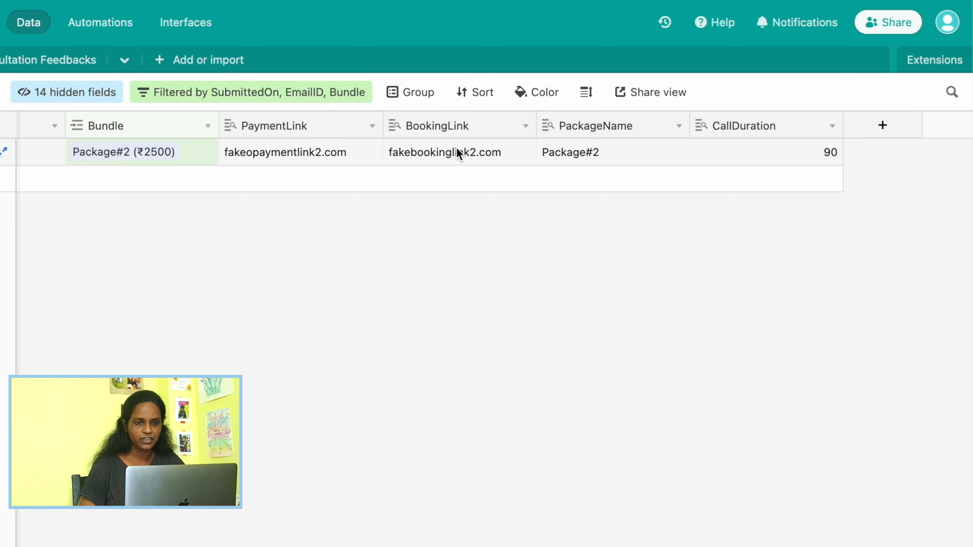
Step: Return to the automation and examine which lead fields fill the Gmail email's recipient, subject and message
left_click(101, 23)
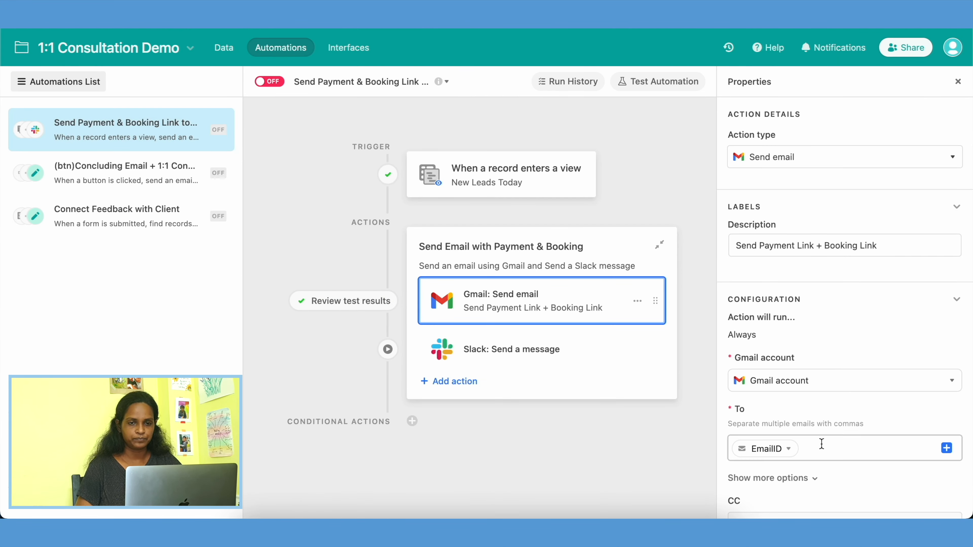
scroll(822, 444, "down", 3)
scroll(822, 444, "down", 10)
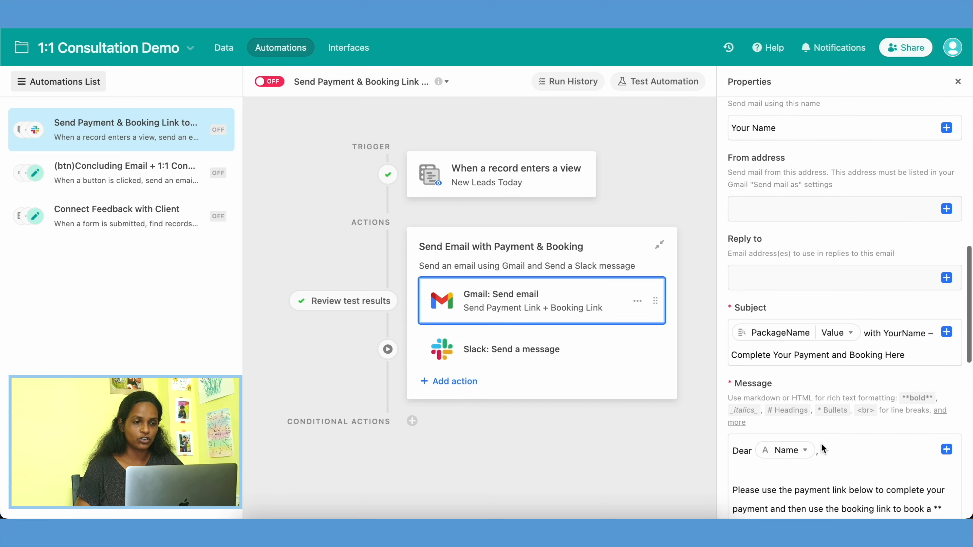
scroll(821, 444, "down", 5)
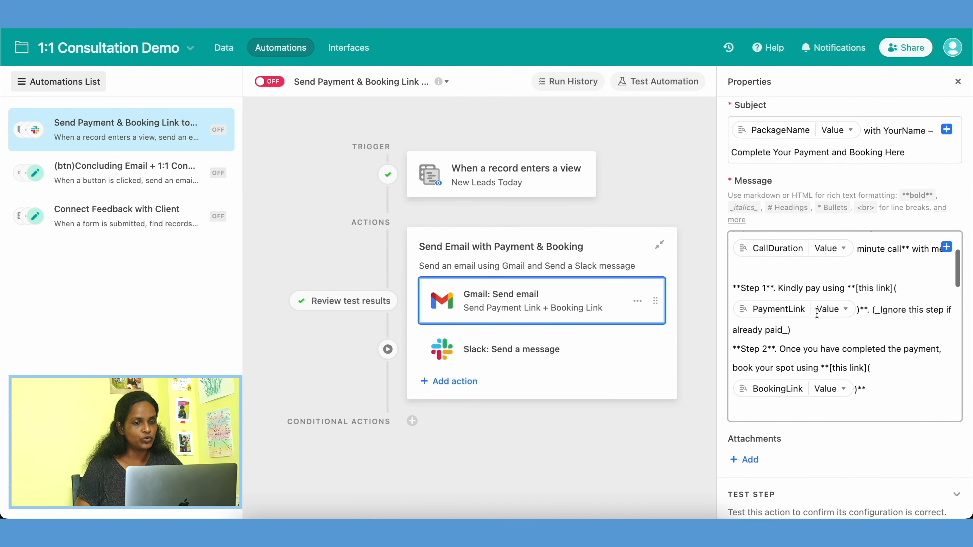
scroll(829, 358, "down", 3)
scroll(832, 320, "up", 3)
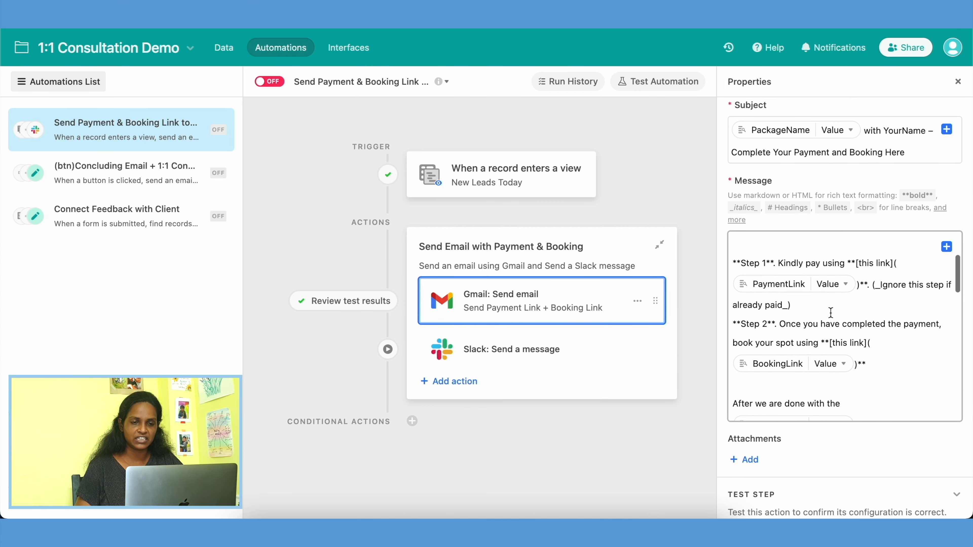
scroll(822, 211, "down", 1)
scroll(843, 256, "up", 2)
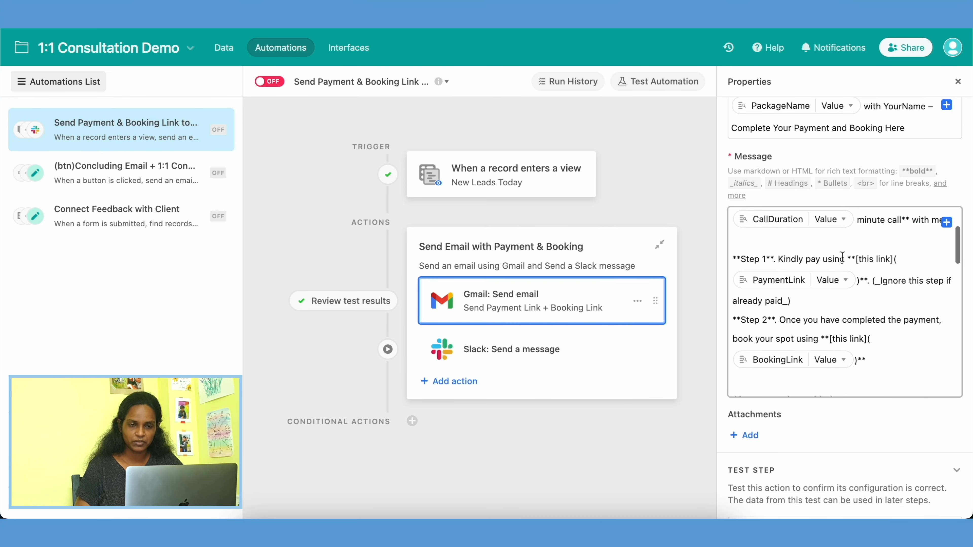
scroll(786, 231, "up", 3)
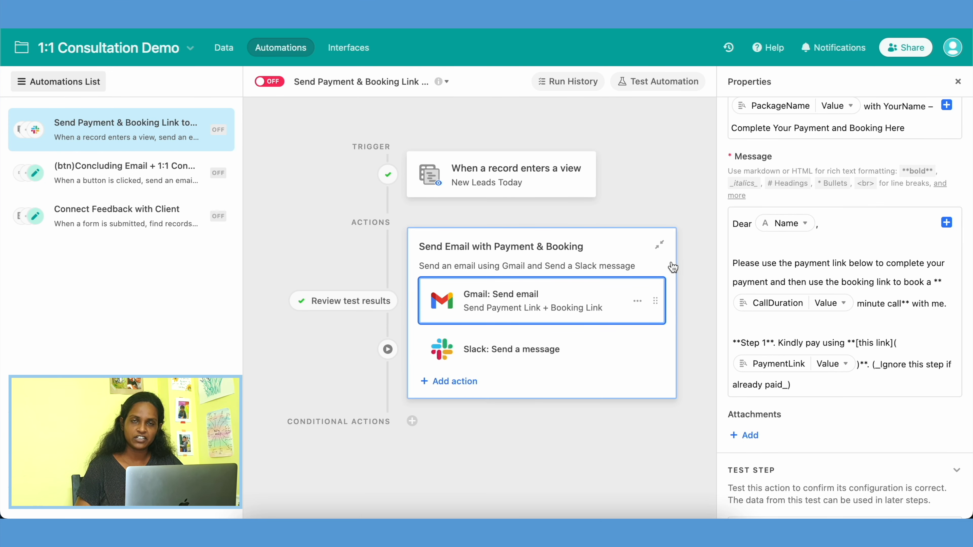
Step: Check the automation trigger's table and view, and inspect the filter conditions of the New Leads Today view
left_click(450, 194)
scroll(797, 158, "up", 5)
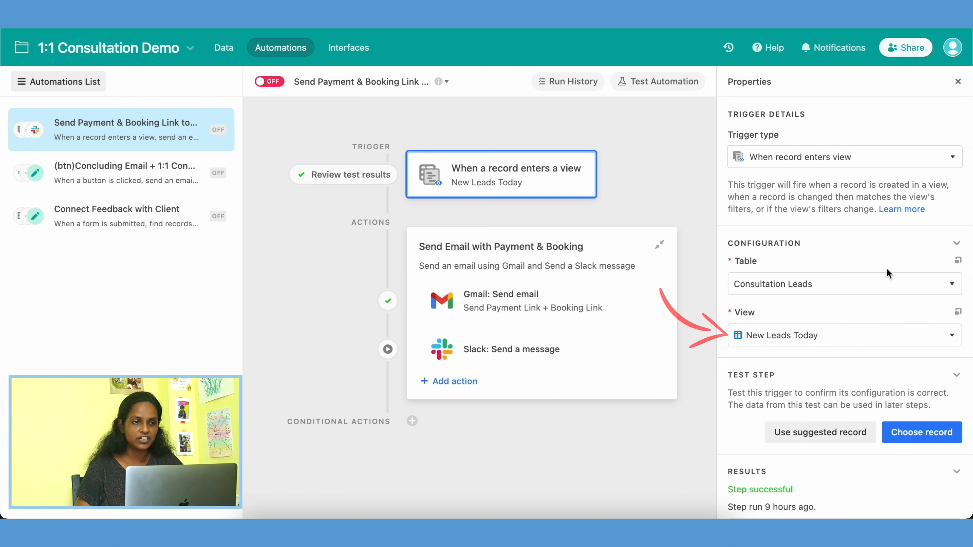
scroll(801, 344, "down", 3)
left_click(223, 48)
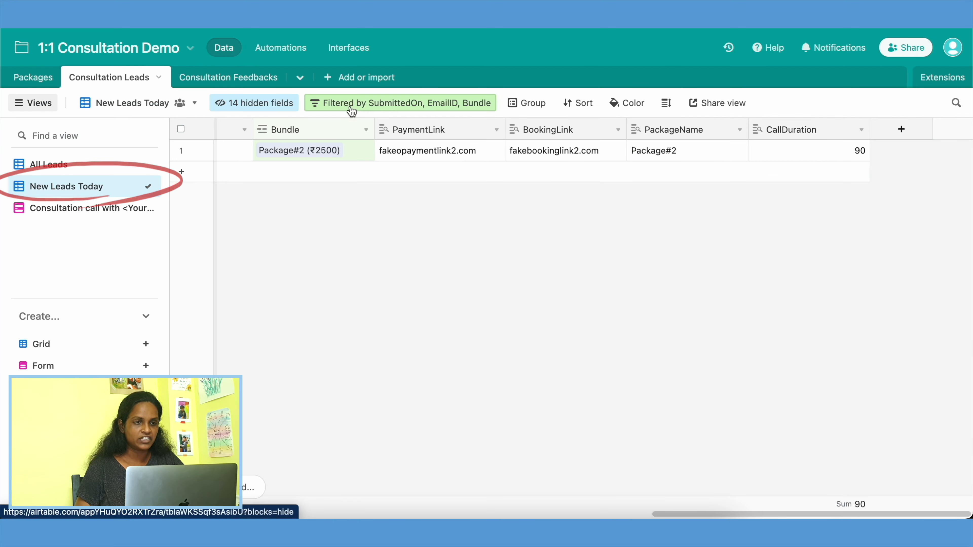
left_click(380, 109)
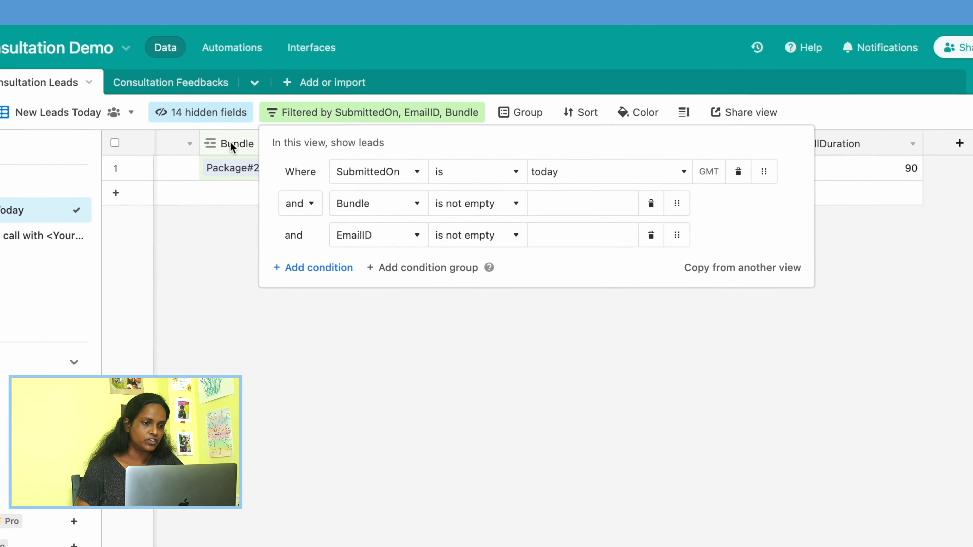
Step: Reopen the automation's Gmail action and examine the Step 1 payment and Step 2 booking link lines in its message
left_click(232, 47)
left_click(549, 300)
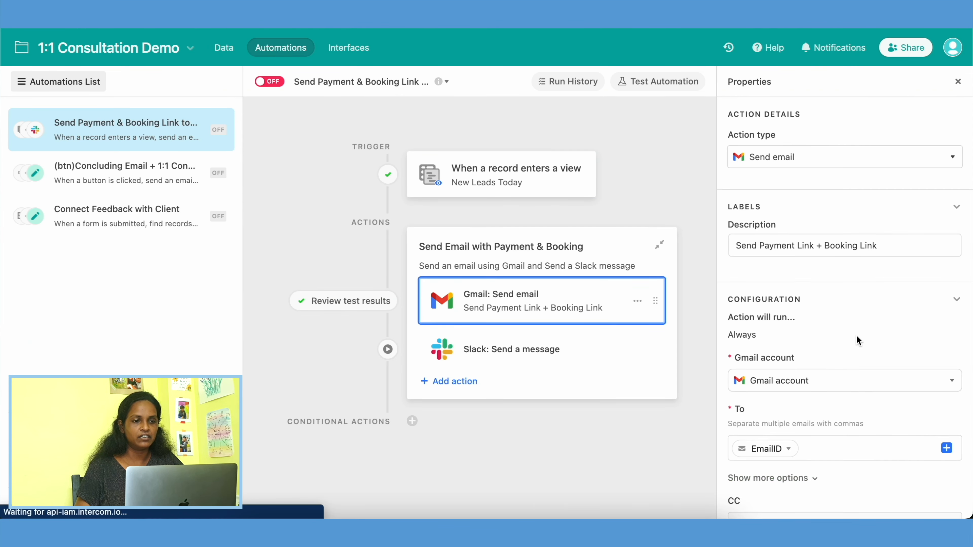
scroll(859, 364, "down", 3)
scroll(856, 379, "down", 12)
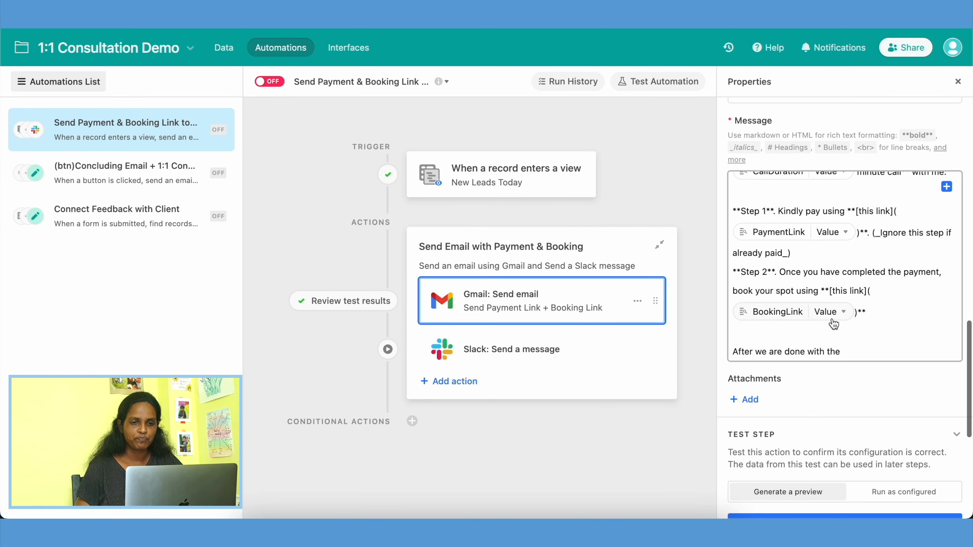
scroll(833, 324, "up", 3)
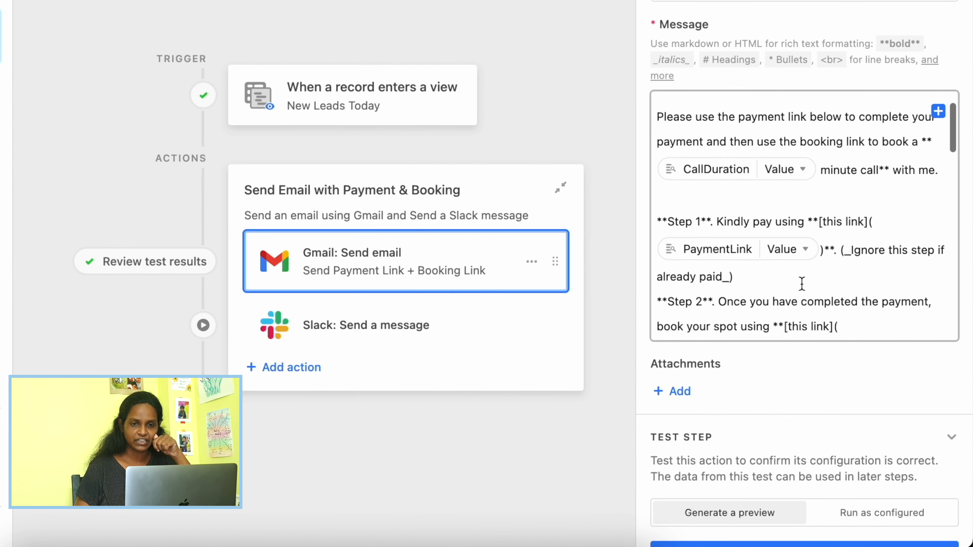
scroll(802, 283, "down", 1)
scroll(802, 284, "down", 1)
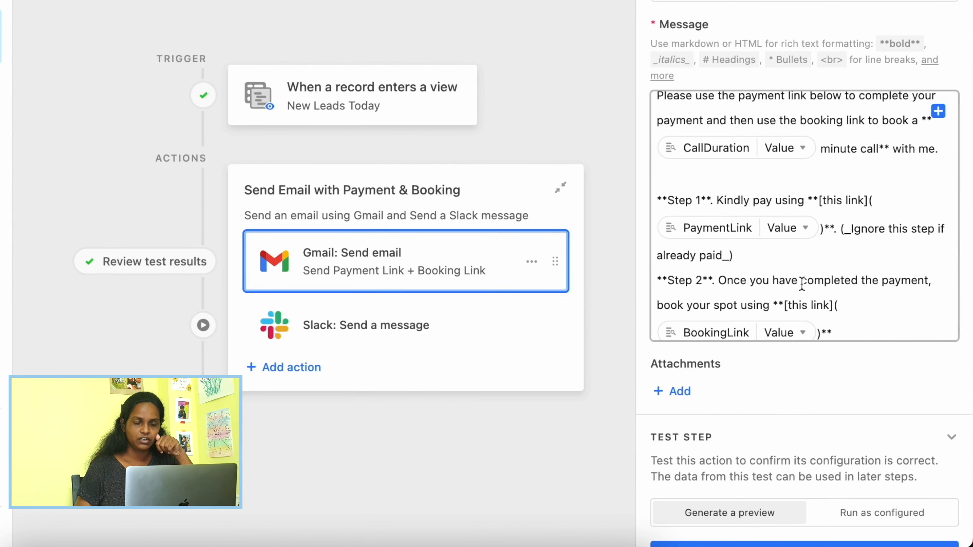
Step: Examine the rest of the Gmail message, including the payment and booking steps and the CallDuration and DaysSupport service lines
scroll(802, 284, "up", 10)
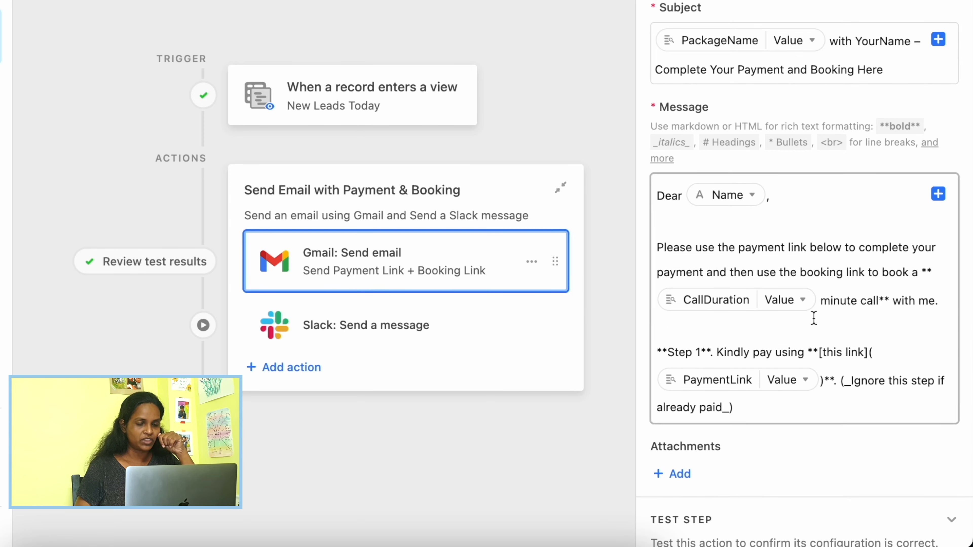
scroll(812, 344, "down", 10)
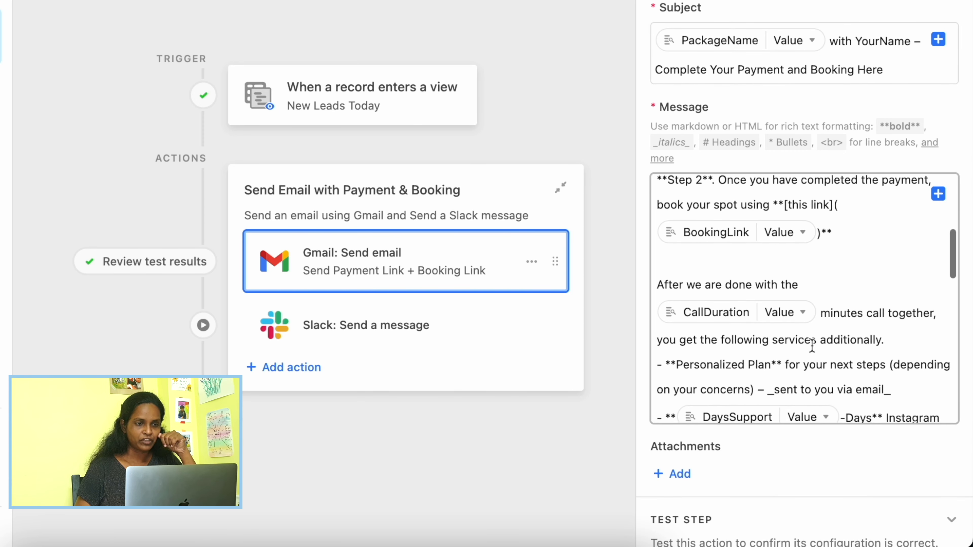
scroll(818, 414, "down", 5)
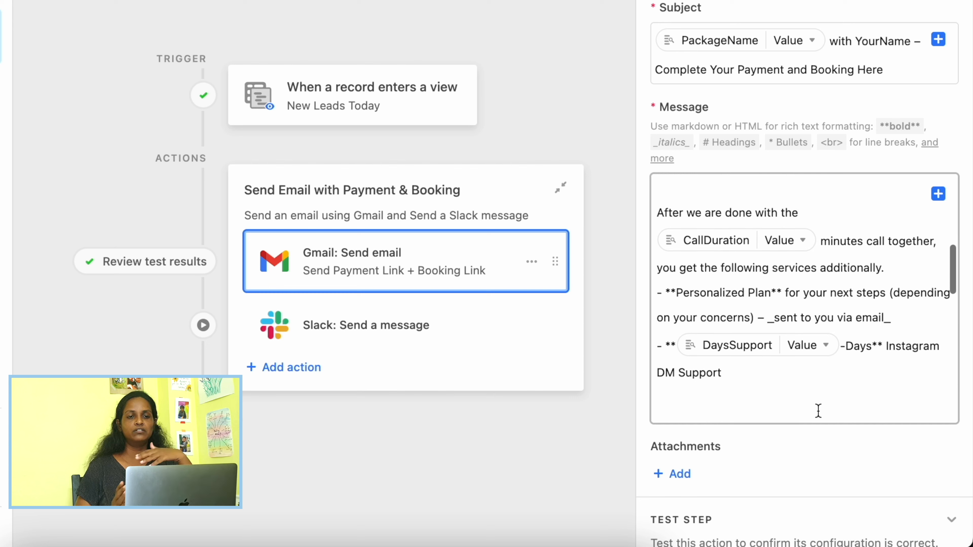
scroll(818, 411, "down", 1)
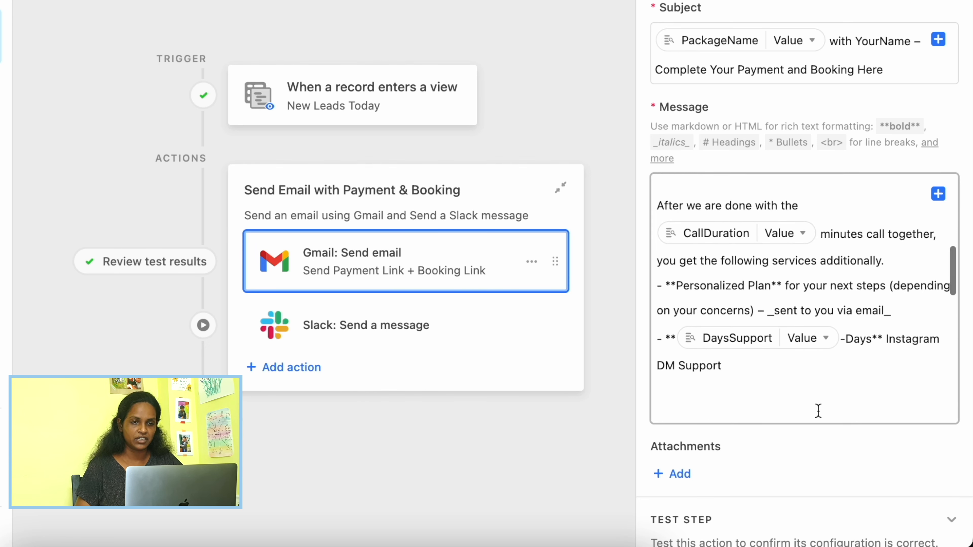
scroll(818, 411, "down", 5)
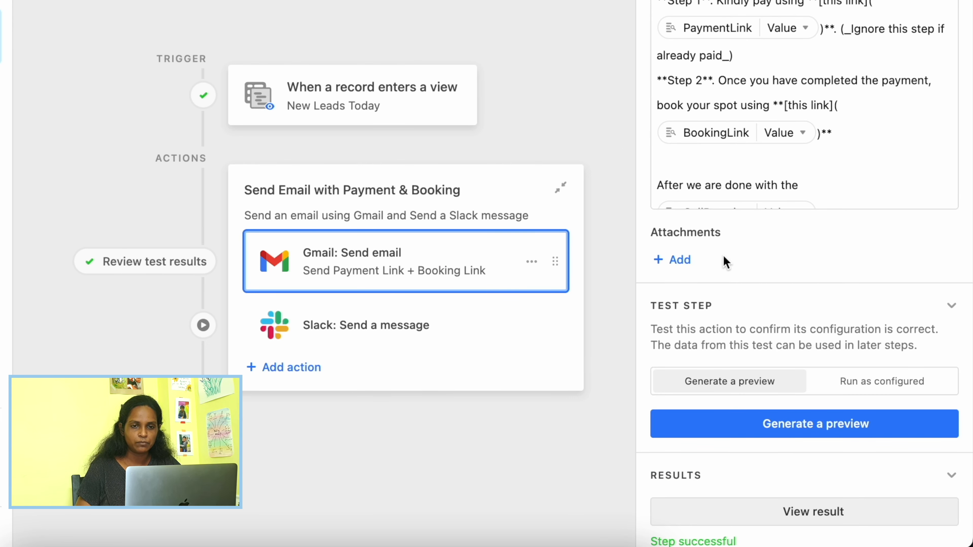
scroll(727, 262, "up", 8)
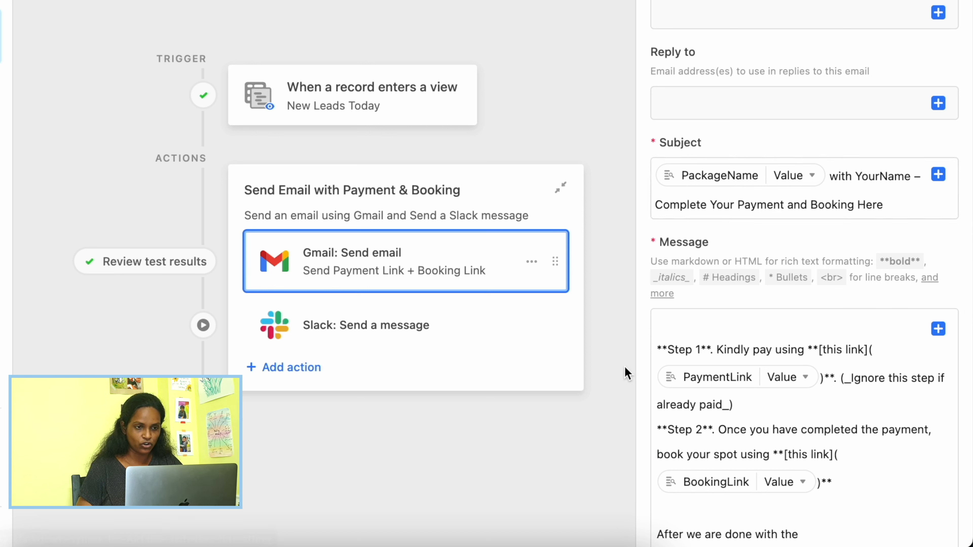
Step: Generate a preview of the Gmail email and review its links, included services and submitted form answers
scroll(730, 226, "down", 5)
scroll(729, 226, "down", 2)
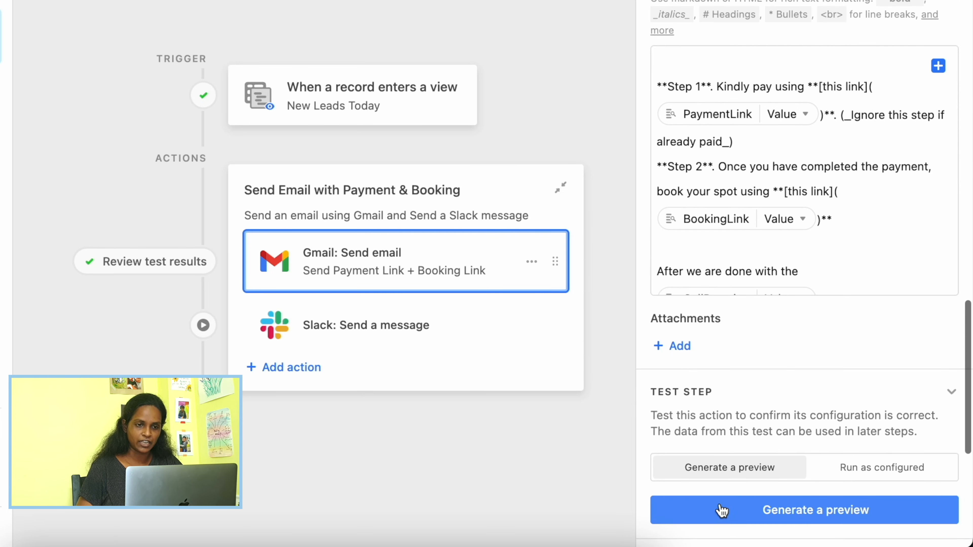
left_click(760, 513)
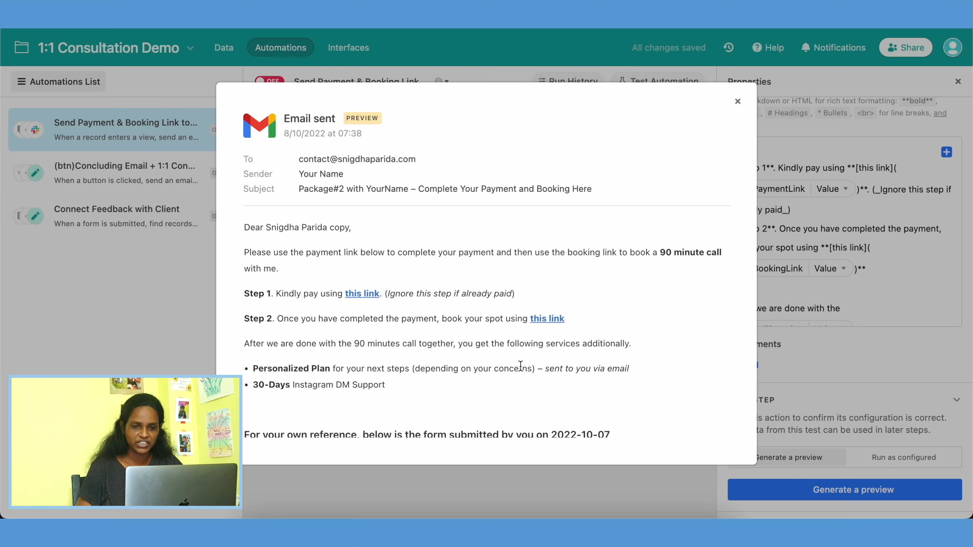
scroll(522, 371, "down", 5)
scroll(521, 366, "down", 4)
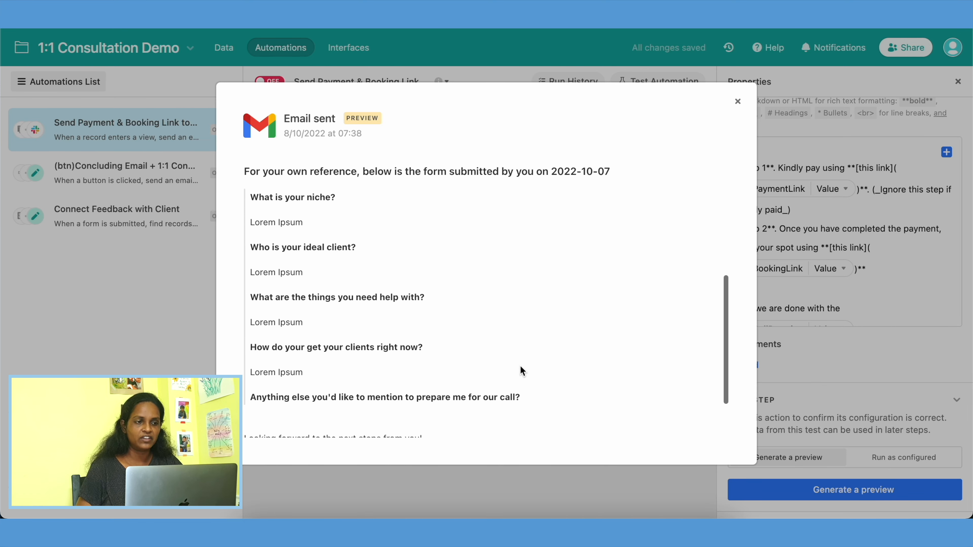
scroll(666, 255, "up", 9)
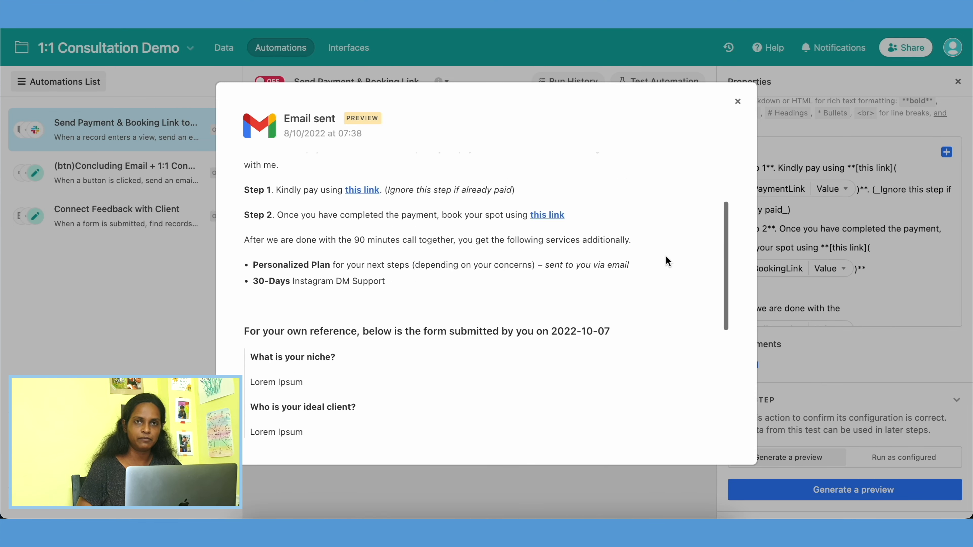
left_click(737, 101)
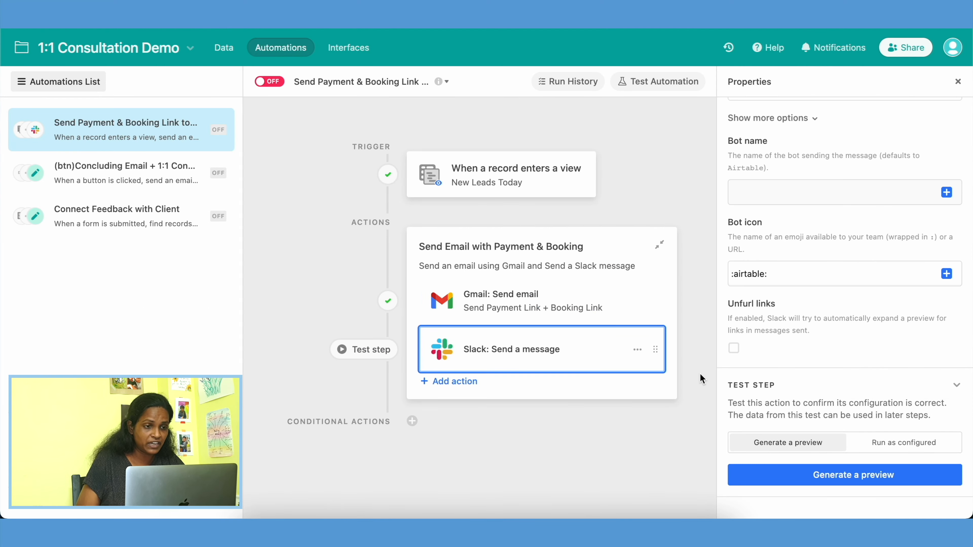
Step: Set the Slack message action's channel to workwithme
scroll(808, 230, "up", 10)
scroll(842, 401, "down", 2)
scroll(842, 401, "down", 1)
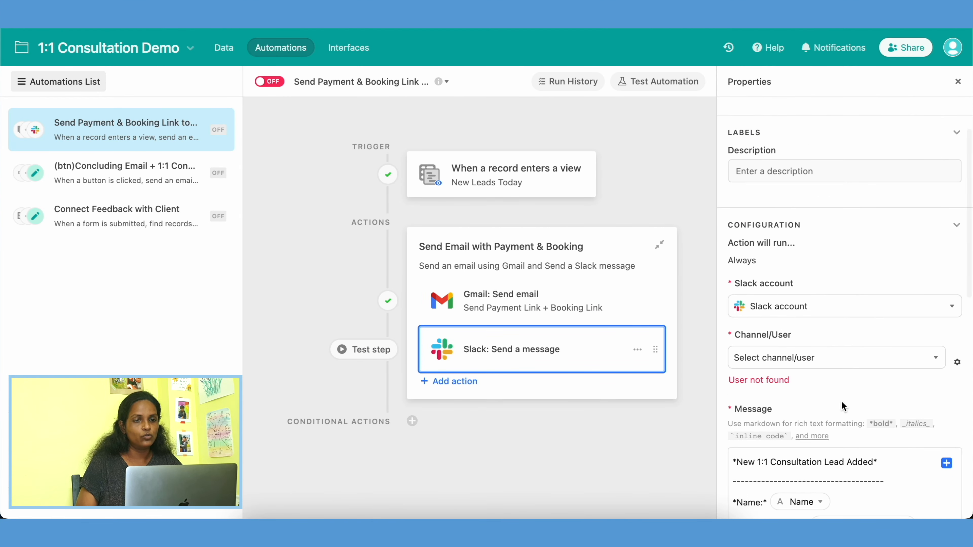
left_click(827, 359)
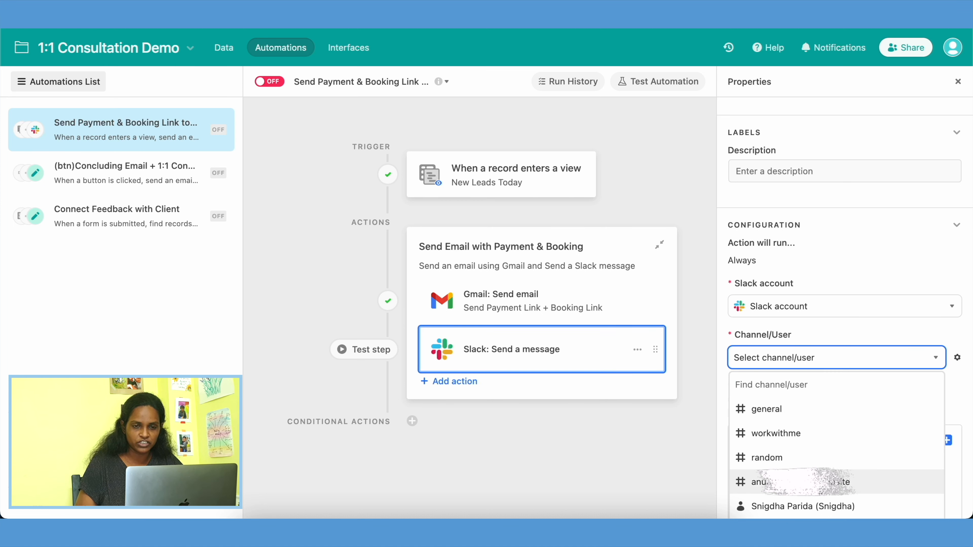
scroll(805, 307, "down", 3)
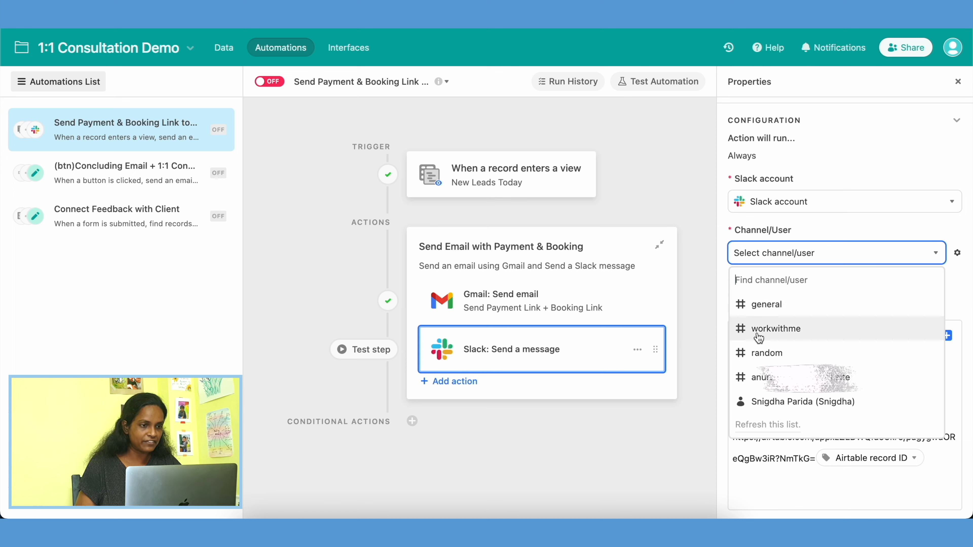
left_click(779, 336)
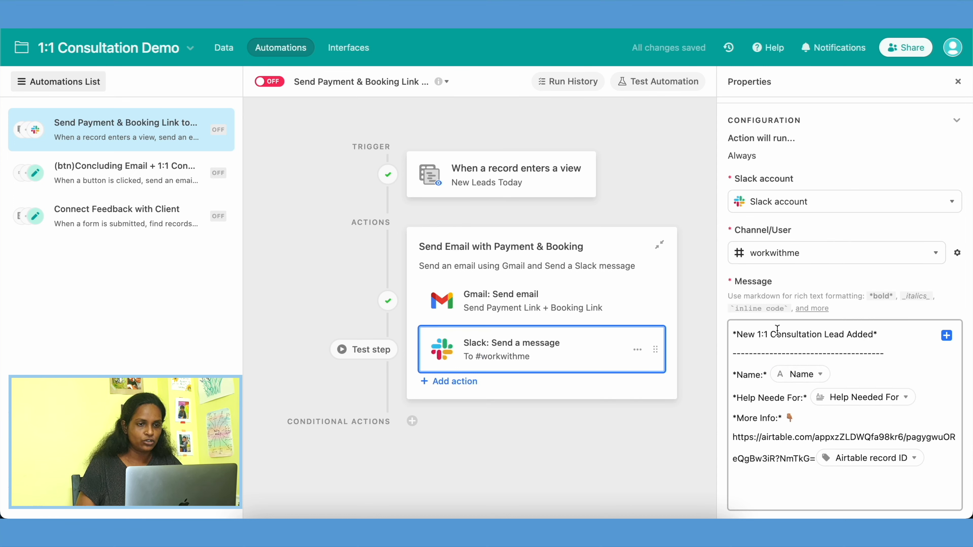
Step: Review the Slack message's lead fields and bot options, and generate a preview of the message
scroll(782, 330, "down", 3)
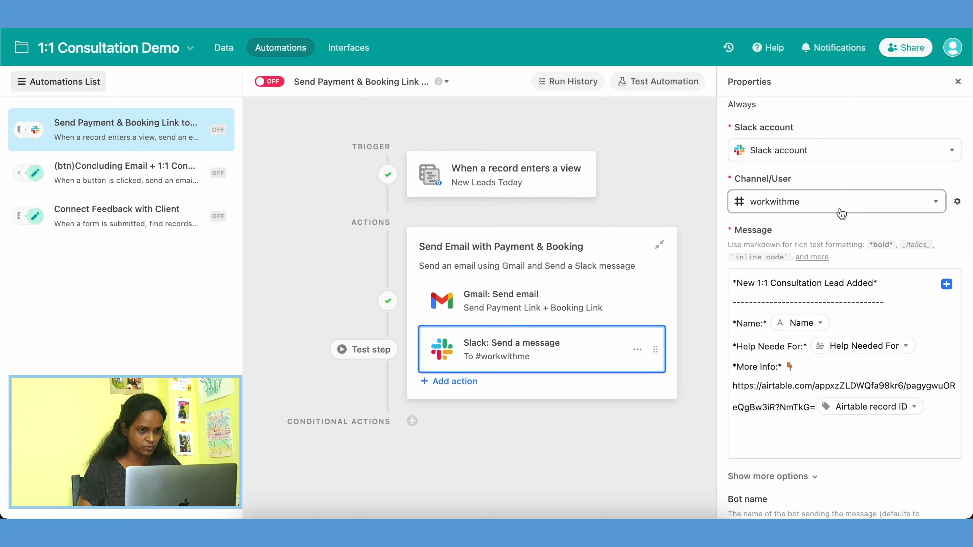
scroll(862, 464, "down", 3)
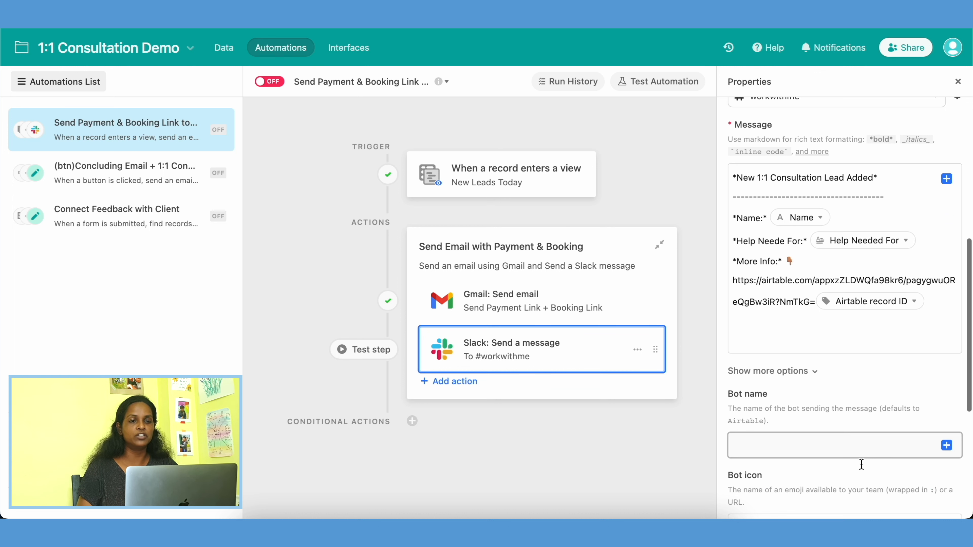
scroll(862, 465, "down", 7)
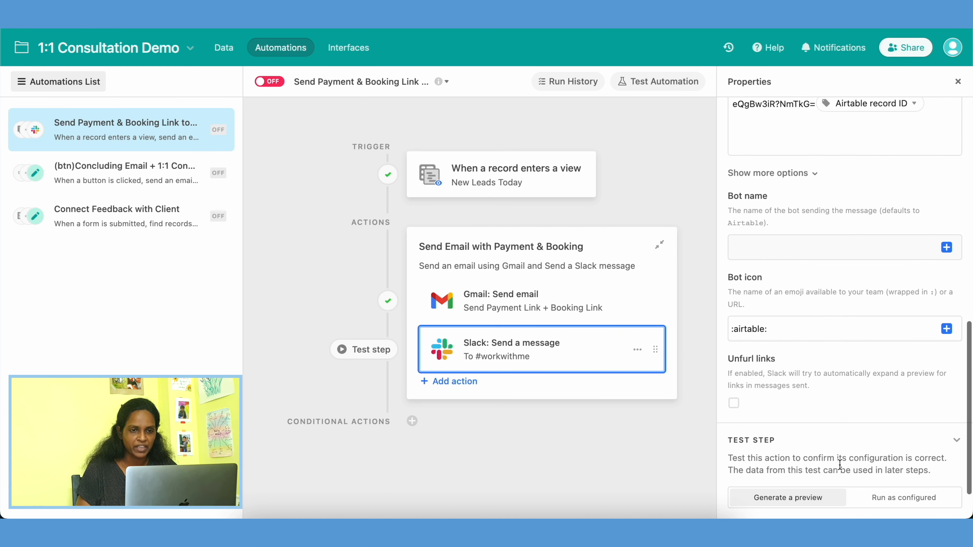
left_click(810, 477)
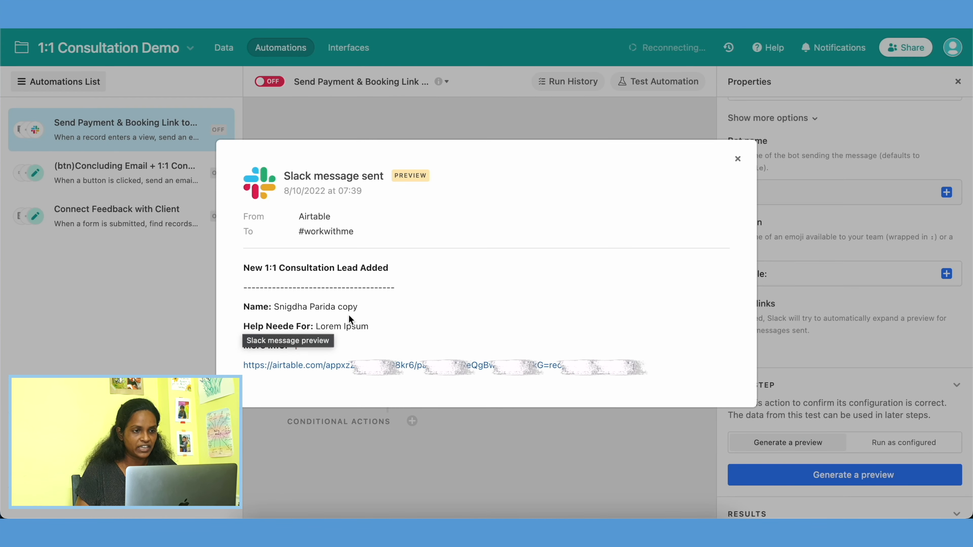
Step: Open the More Info link from the Slack preview and examine the lead's answers, notes and concluding email section
left_click(482, 367)
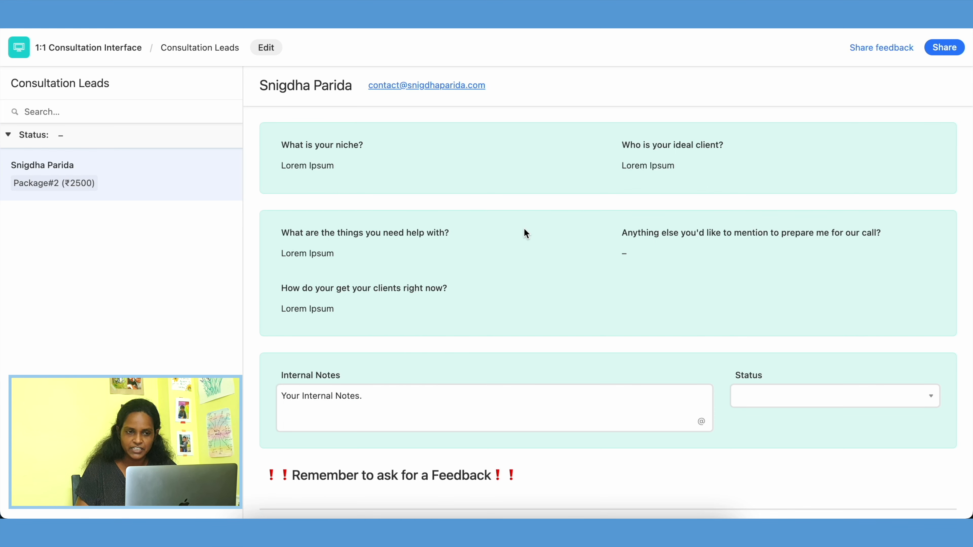
scroll(565, 335, "down", 5)
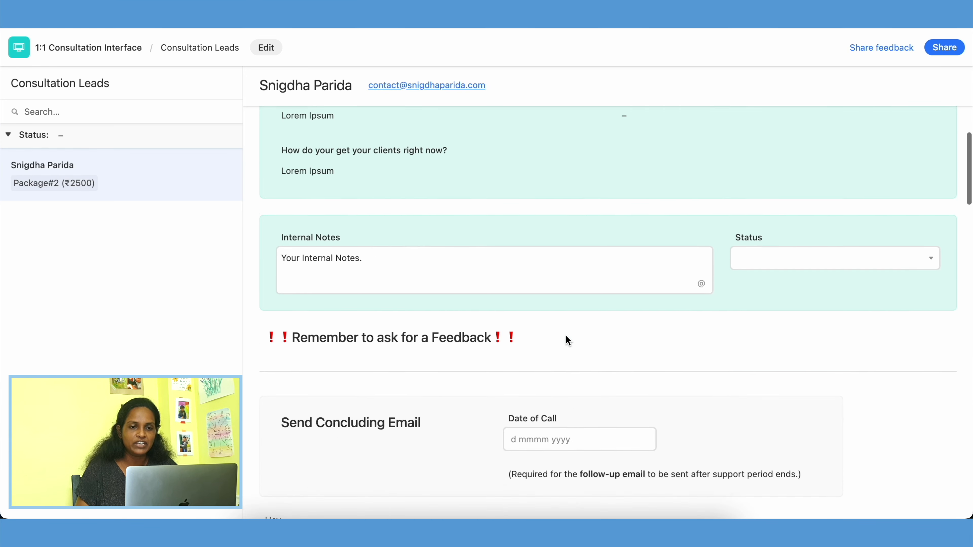
scroll(565, 335, "down", 8)
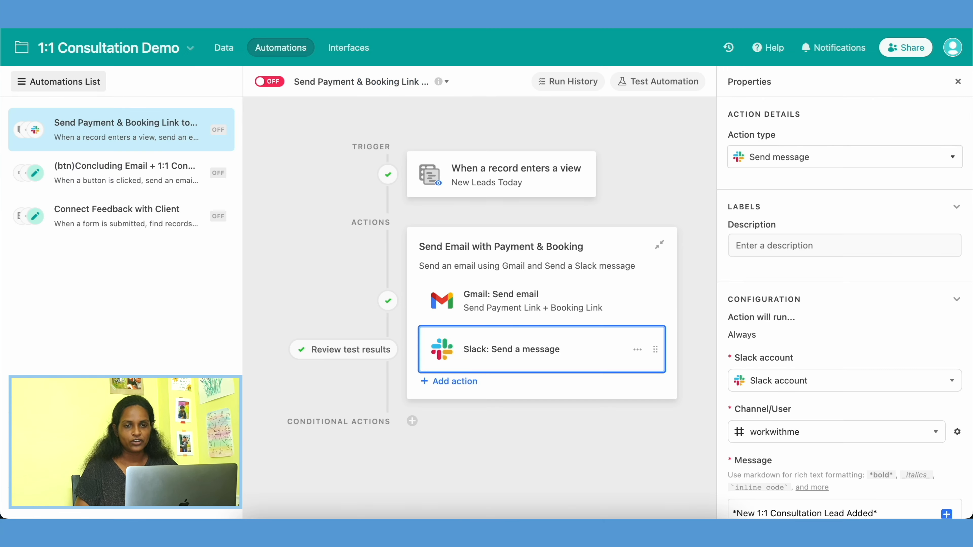
Step: Back in the automation, generate the Slack message preview again and turn on the Send Payment & Booking Link automation
scroll(801, 454, "down", 15)
left_click(830, 243)
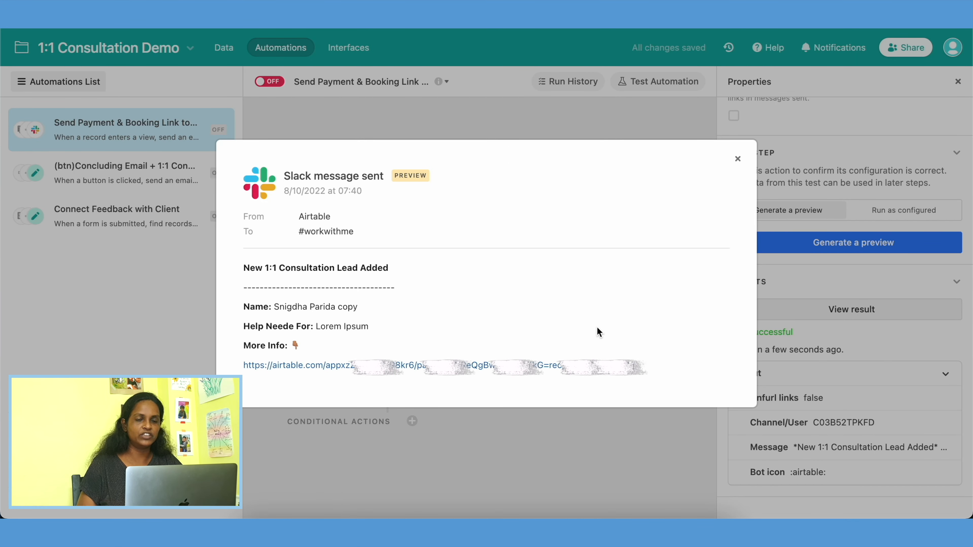
left_click(737, 159)
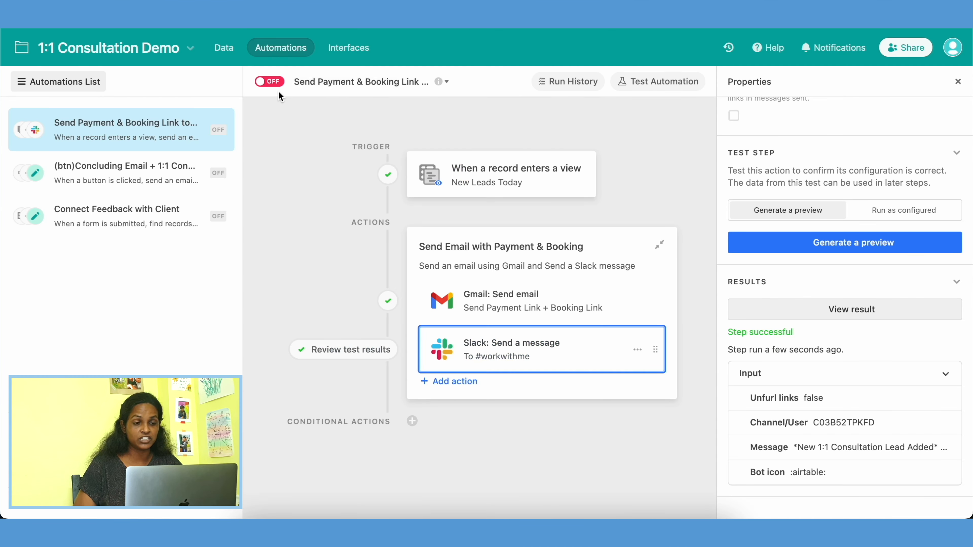
left_click(270, 83)
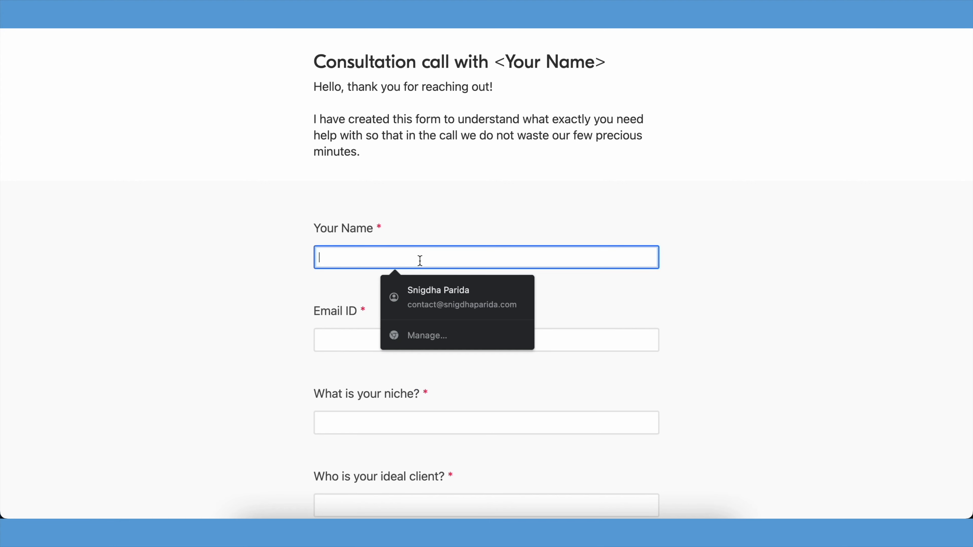
Step: In the consultation form, fill in the client's name and email, and enter "Lorem ipsum dolor" for the niche and ideal client
key("Tab")
left_click(430, 378)
left_click(424, 421)
type("Lorem ipsum dolor")
scroll(410, 383, "down", 5)
left_click(405, 288)
type("Lorem ipsum dolor")
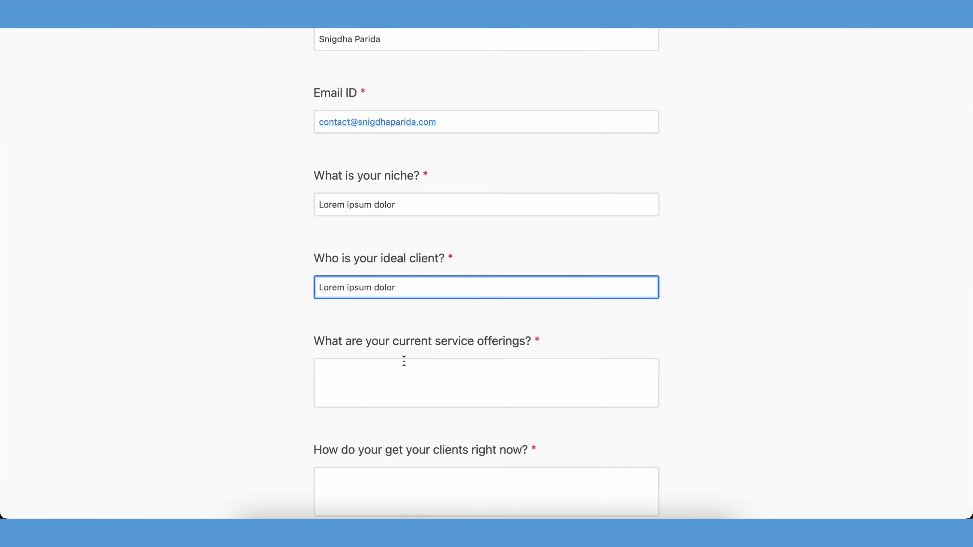
Step: Enter "Lorem ipsum dolor" for the remaining text questions, from current service offerings to anything else to mention for the call
left_click(404, 362)
type("Lorem ipsum dolor")
scroll(441, 345, "down", 5)
left_click(474, 258)
type("Lorem ipsum dolor")
left_click(460, 354)
type("Lorem ipsum dolor")
left_click(450, 352)
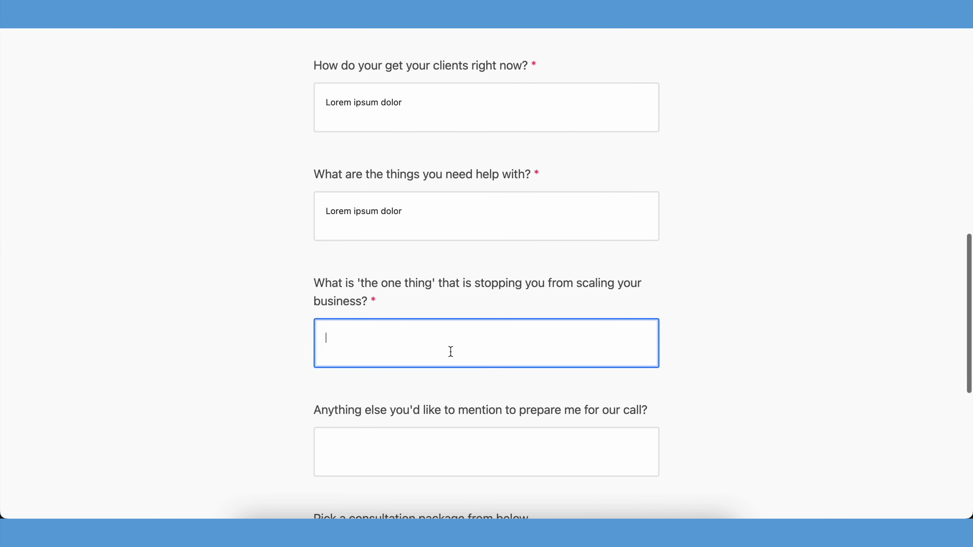
type("Lorem ipsum dolor")
scroll(450, 352, "down", 5)
left_click(436, 249)
type("Lorem ipsum dolor")
Step: Choose the Package#4 (₹5500) consultation package and submit the form
left_click(643, 419)
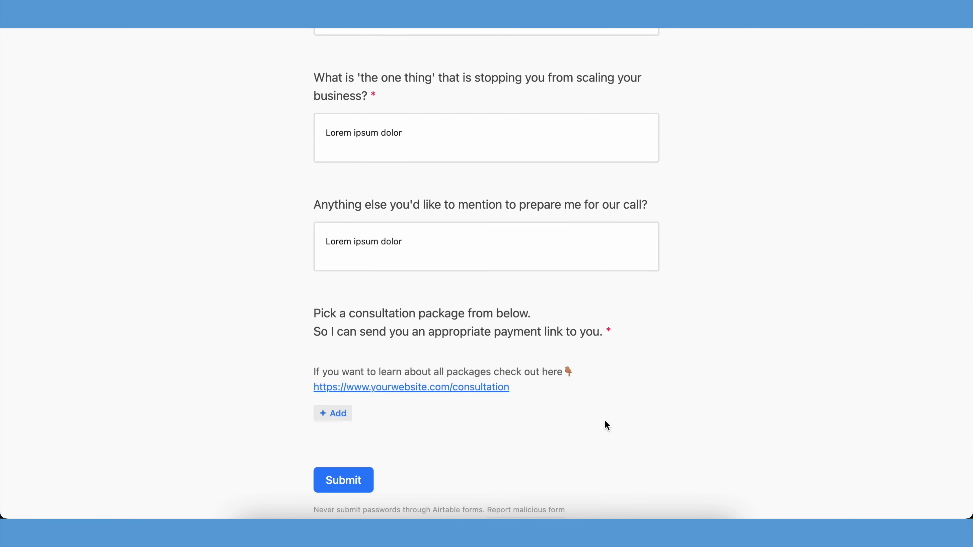
left_click(341, 415)
left_click(419, 325)
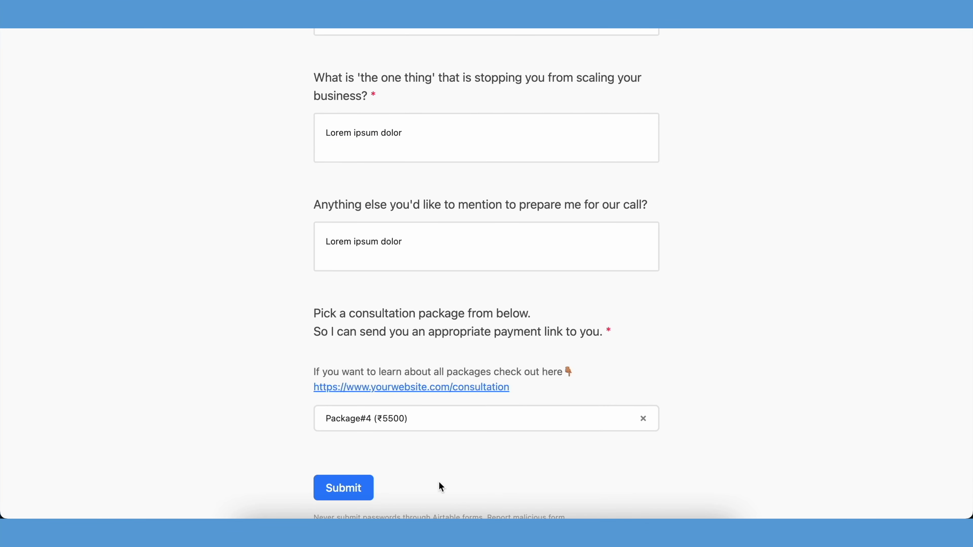
left_click(344, 487)
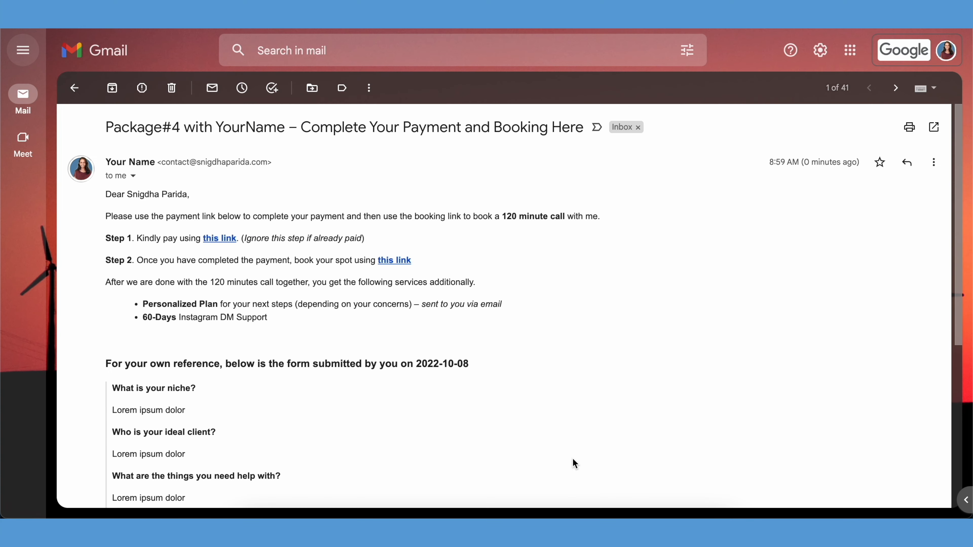
Step: Switch to Gmail and examine the automated email with the submitted form answers
scroll(573, 460, "down", 2)
scroll(573, 459, "down", 6)
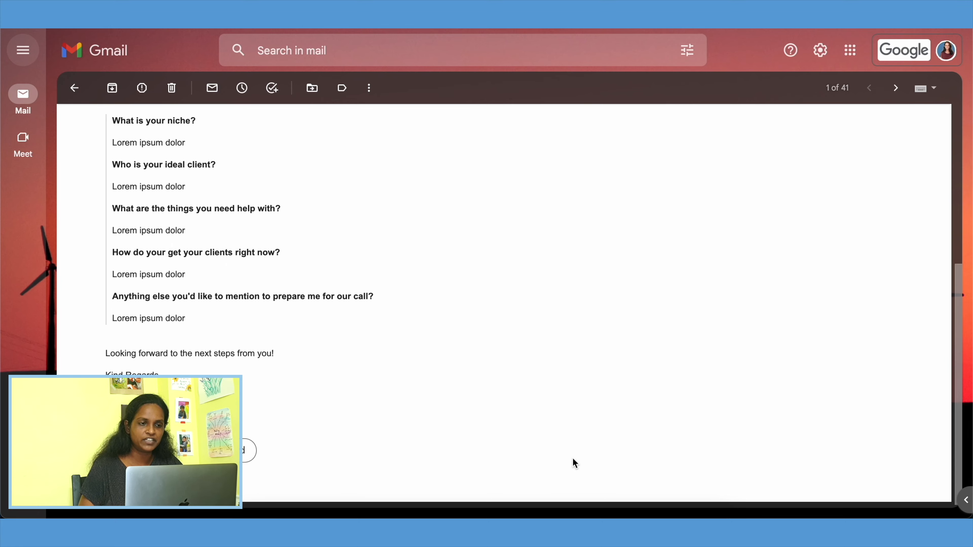
scroll(573, 459, "up", 7)
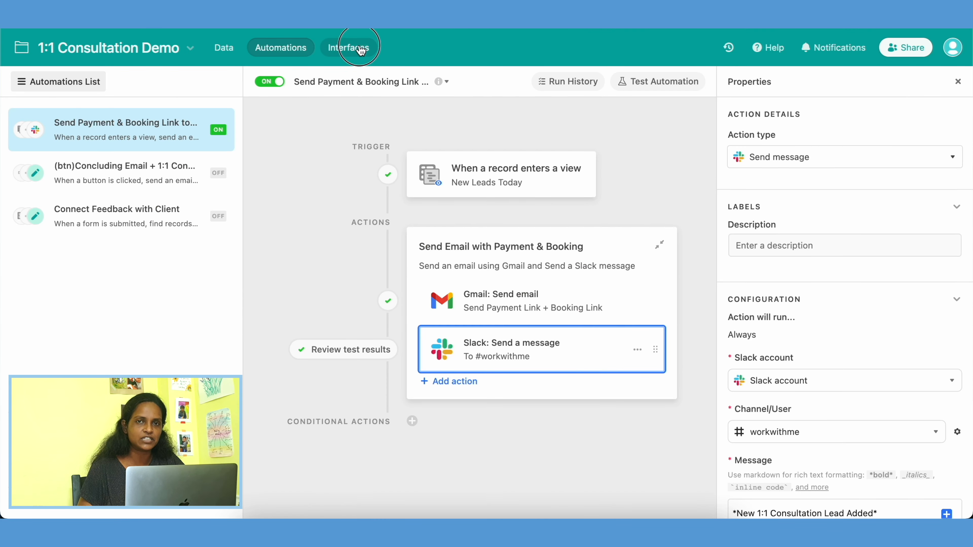
Step: Return to Airtable, open Consultation Leads in the 1:1 Consultation Interface and view the Package#4 (₹5500) lead
left_click(358, 48)
left_click(229, 248)
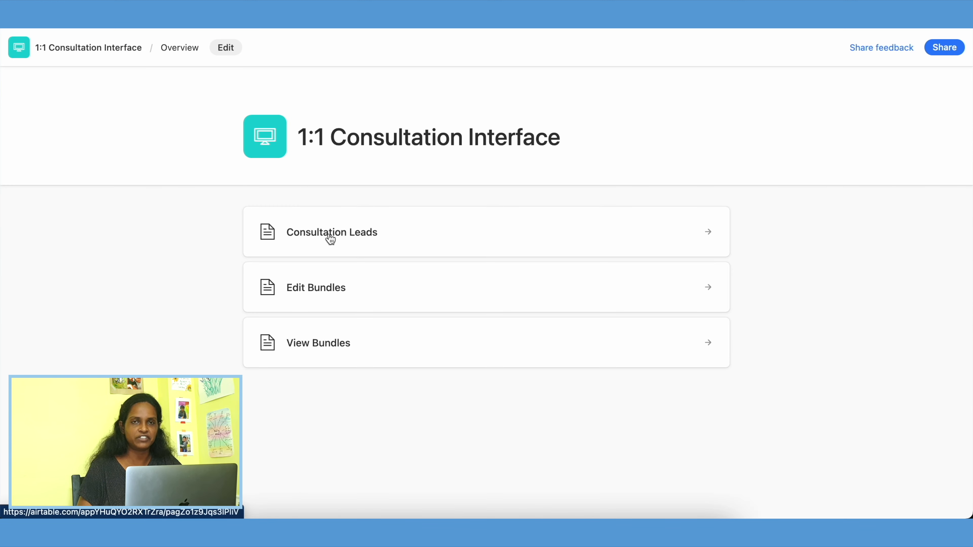
left_click(335, 241)
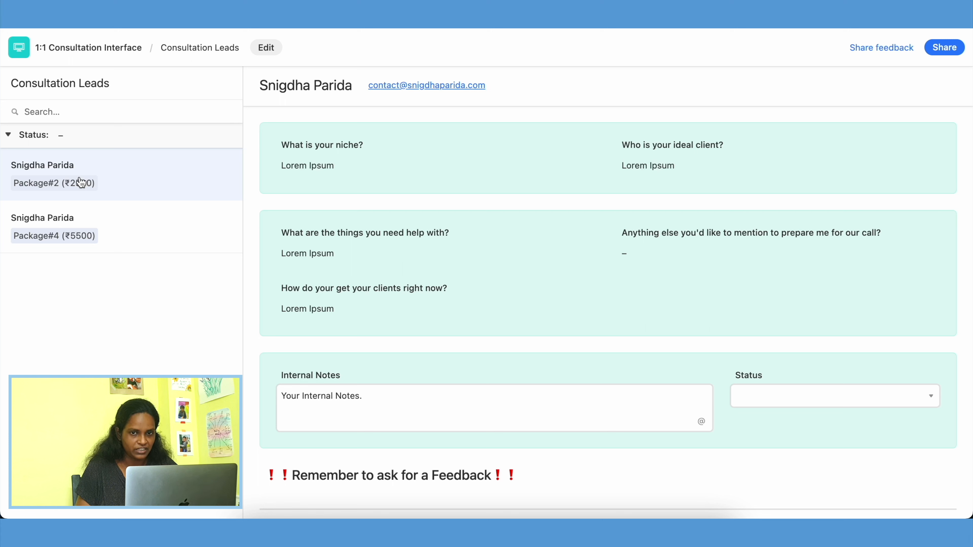
left_click(98, 215)
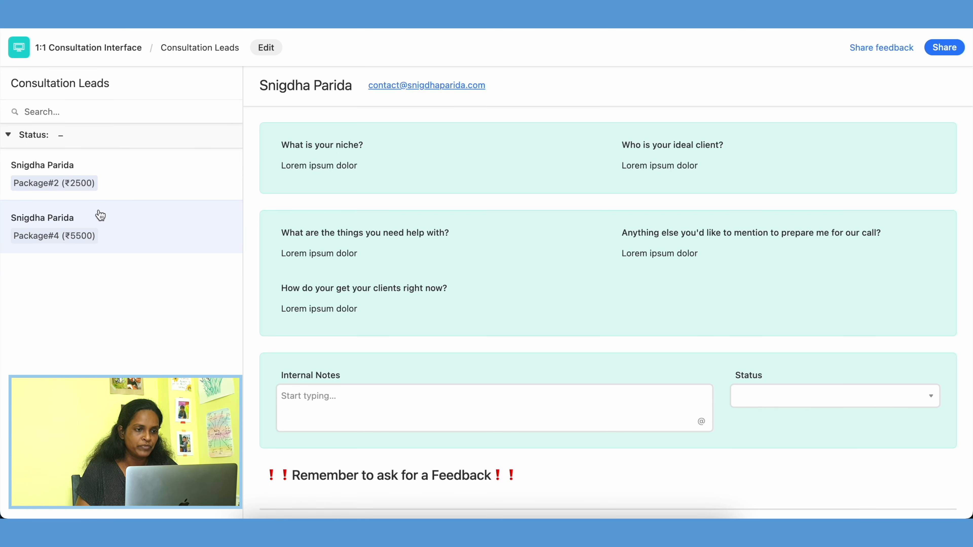
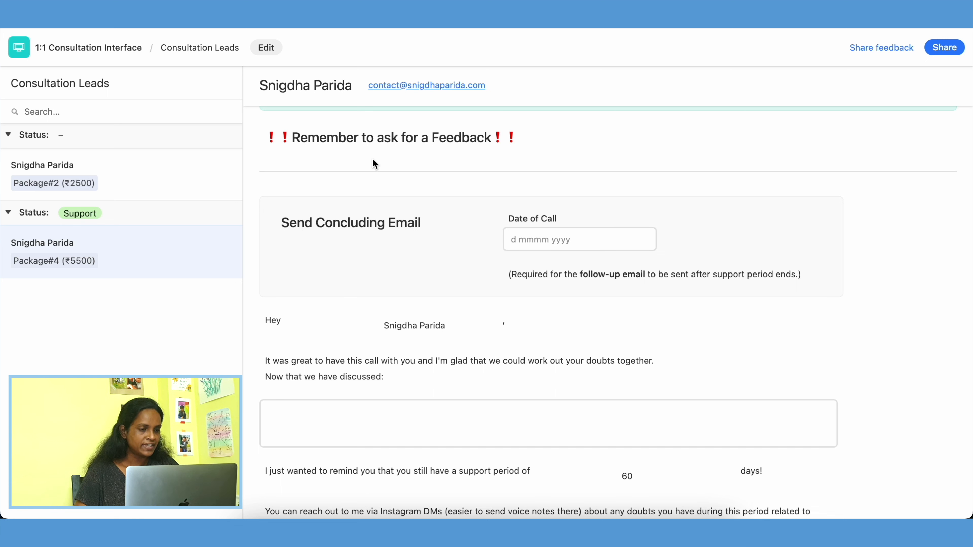
Step: Set the Package#4 lead's Date of Call to 8 October 2022 and enter placeholder text for the discussed items in the concluding email
left_click(576, 243)
left_click(588, 414)
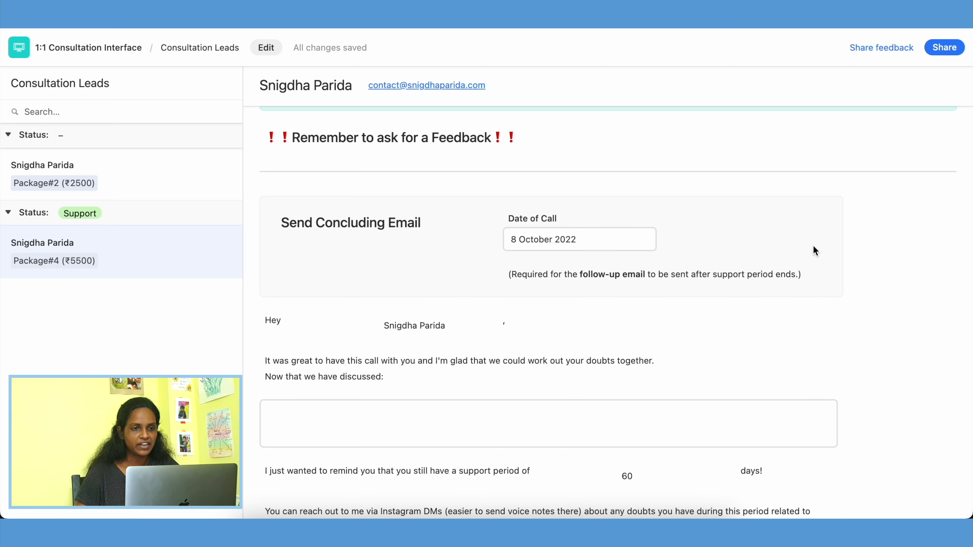
scroll(900, 374, "down", 2)
left_click(628, 390)
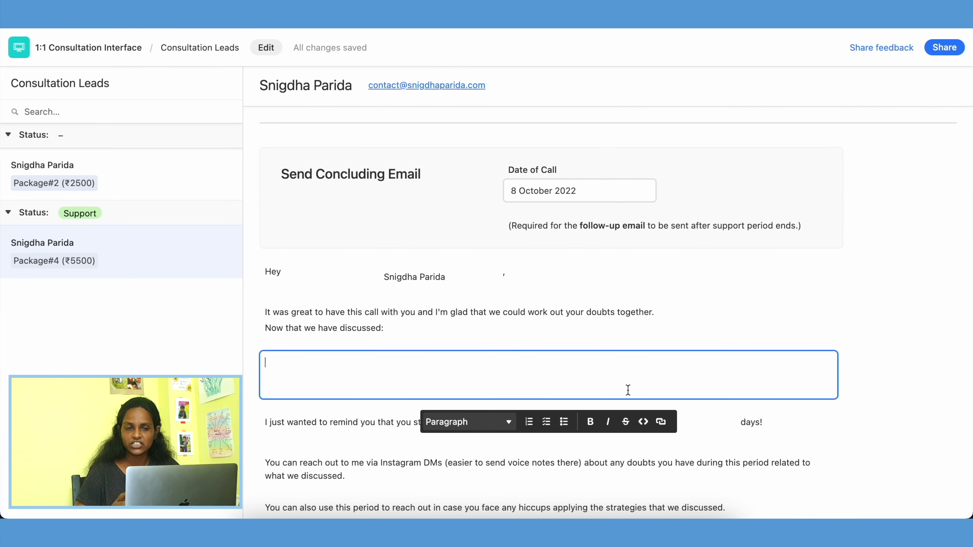
type("mlmlm")
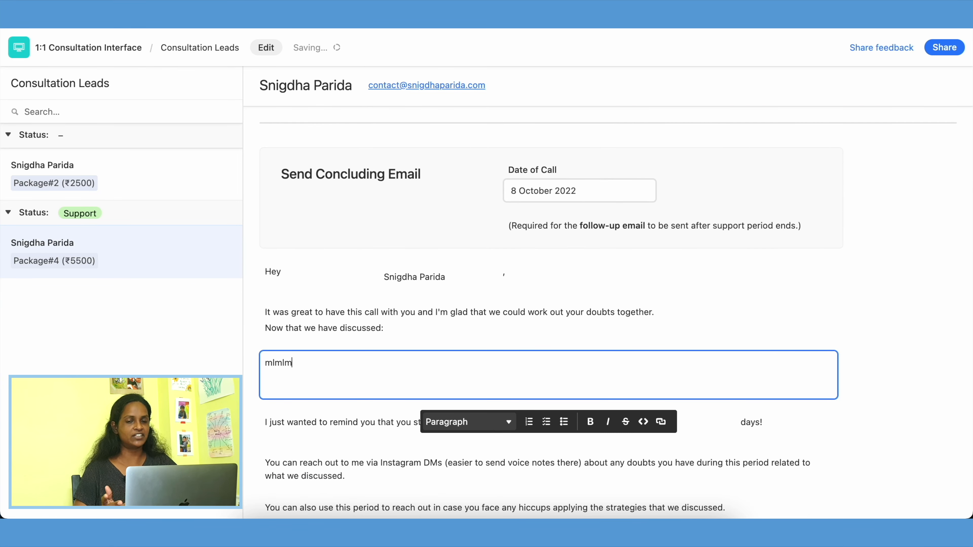
type("lkmlkm")
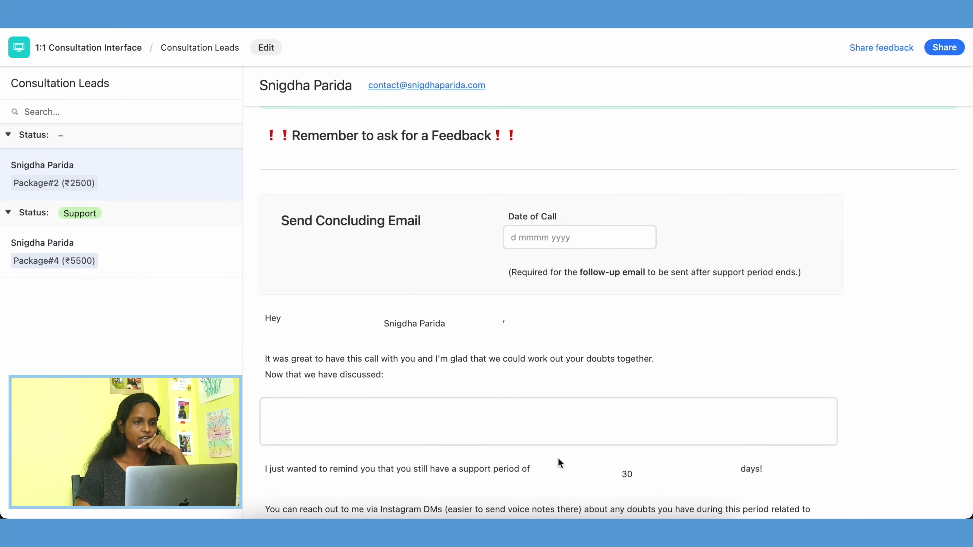
scroll(558, 459, "down", 2)
scroll(559, 458, "down", 3)
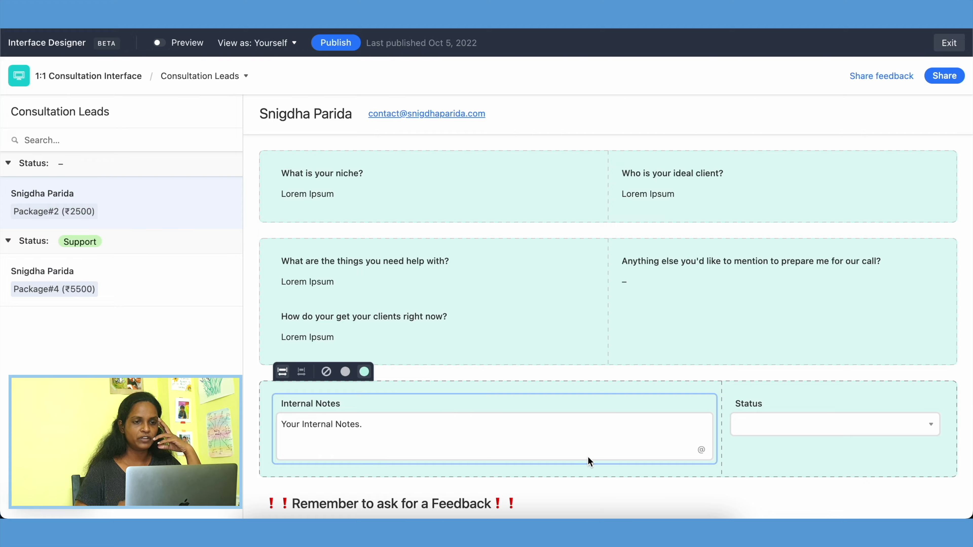
Step: Inspect the properties of the Discussed Items element in the concluding email section of the interface editor
scroll(589, 459, "down", 10)
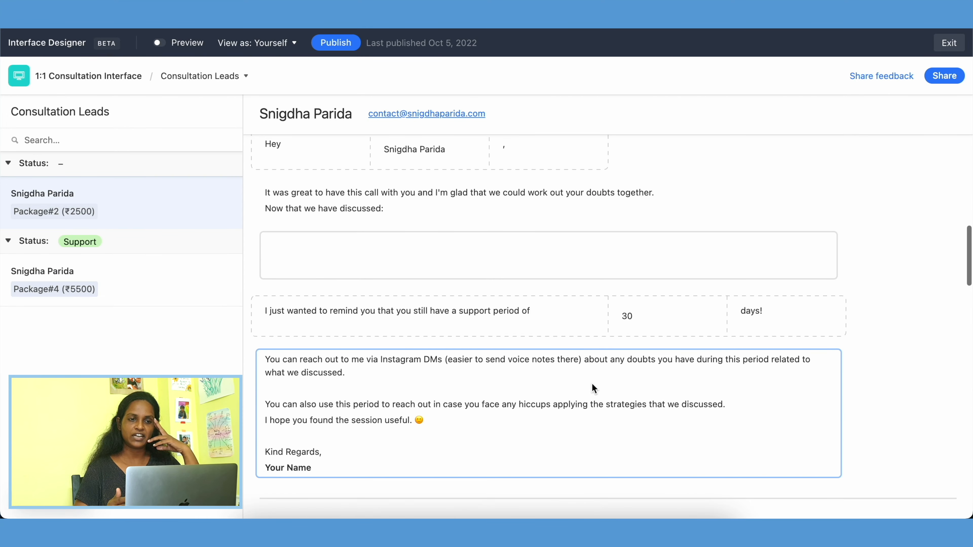
left_click(669, 316)
left_click(616, 258)
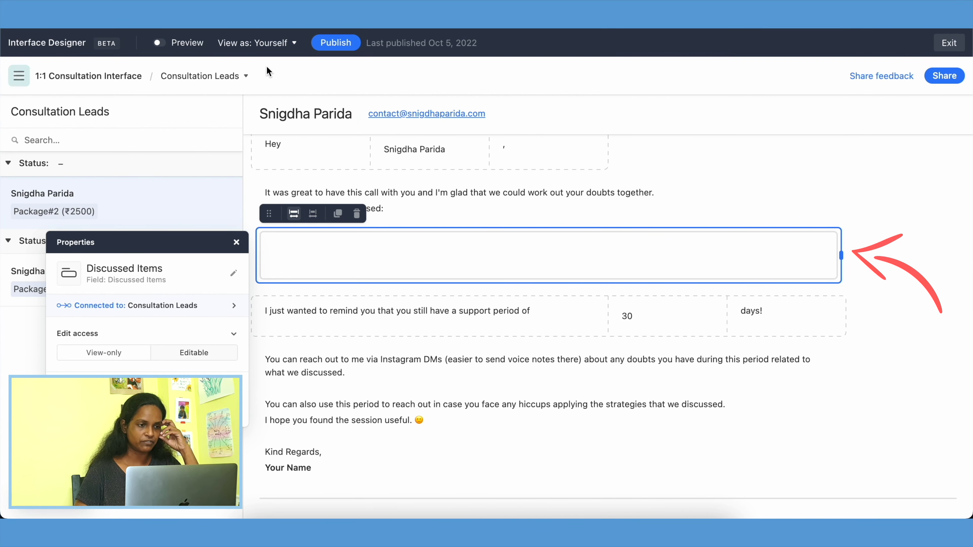
left_click(292, 71)
Step: Preview the interface and enter "klnlksdc ldkcsdlk cd" as the Package#2 lead's discussed items
left_click(158, 42)
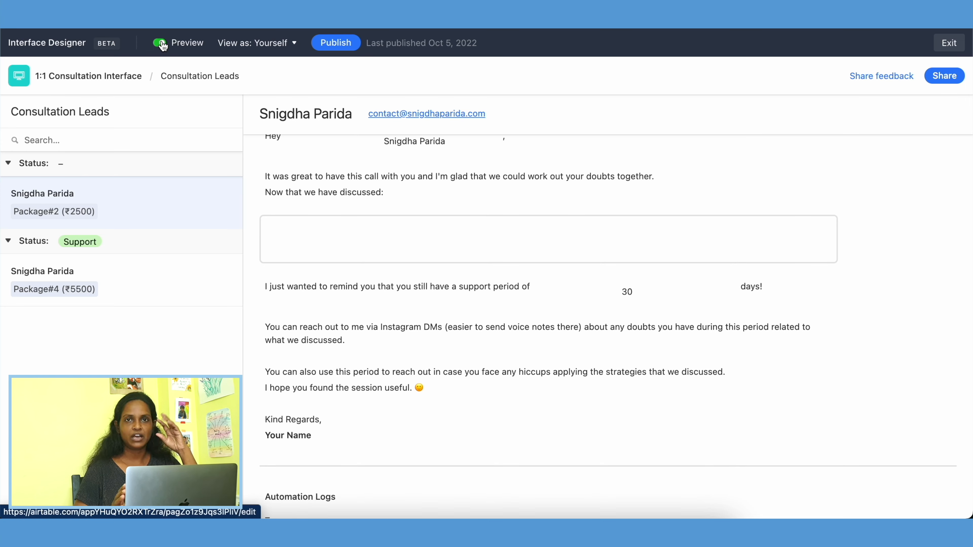
left_click(376, 234)
type("klnlksdc ldkcsdlk cd")
left_click(481, 353)
Step: Select the Send 1:1 Consultation Email & Feedback Form button element in the interface editor and open its linked automation
scroll(481, 349, "down", 5)
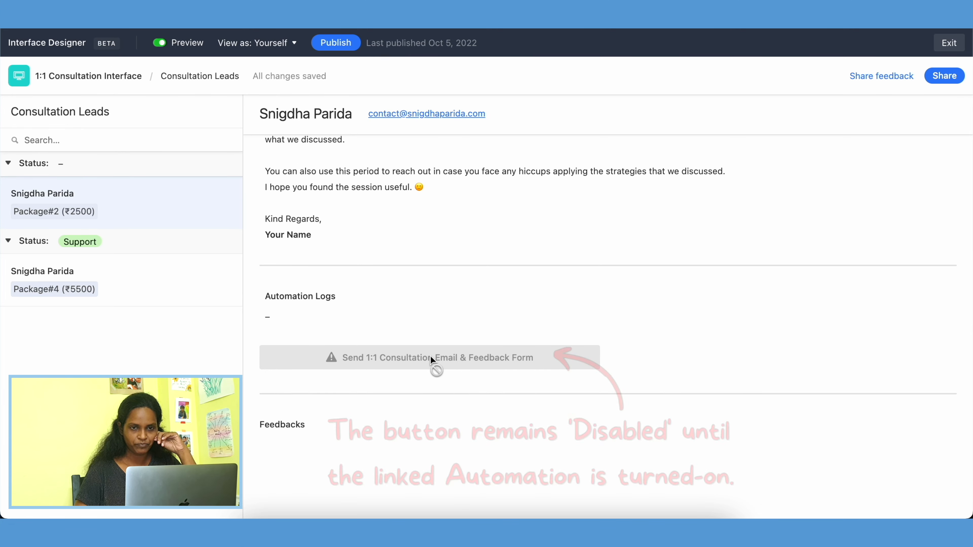
mouse_move(431, 361)
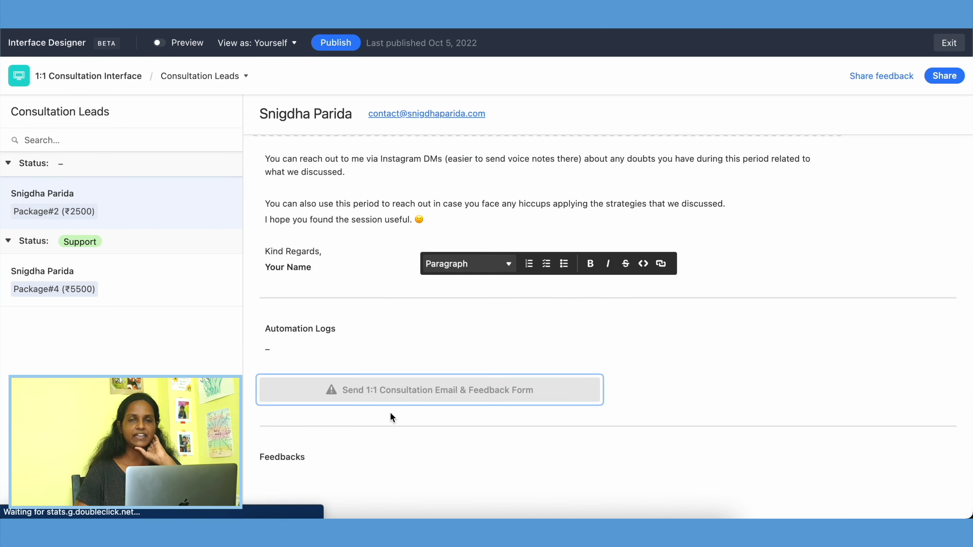
left_click(401, 391)
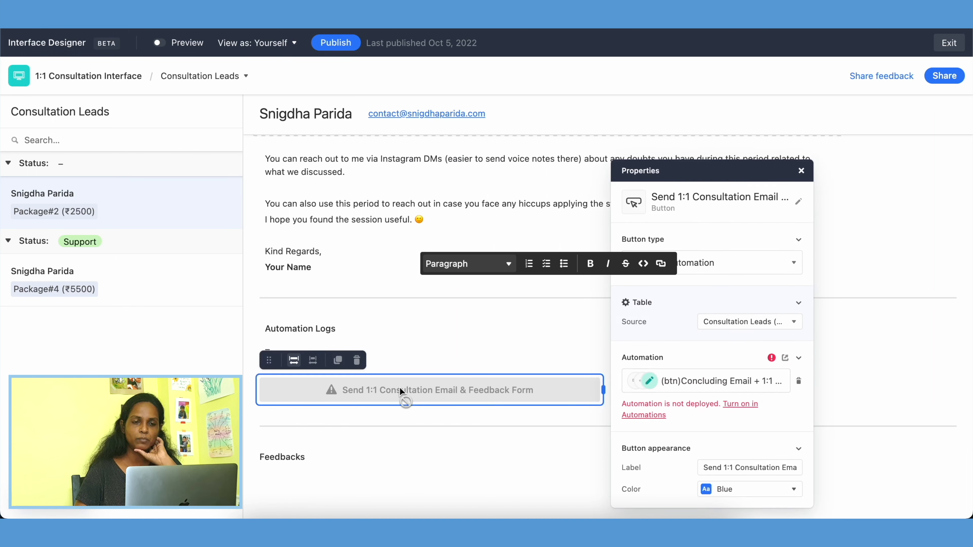
left_click(786, 359)
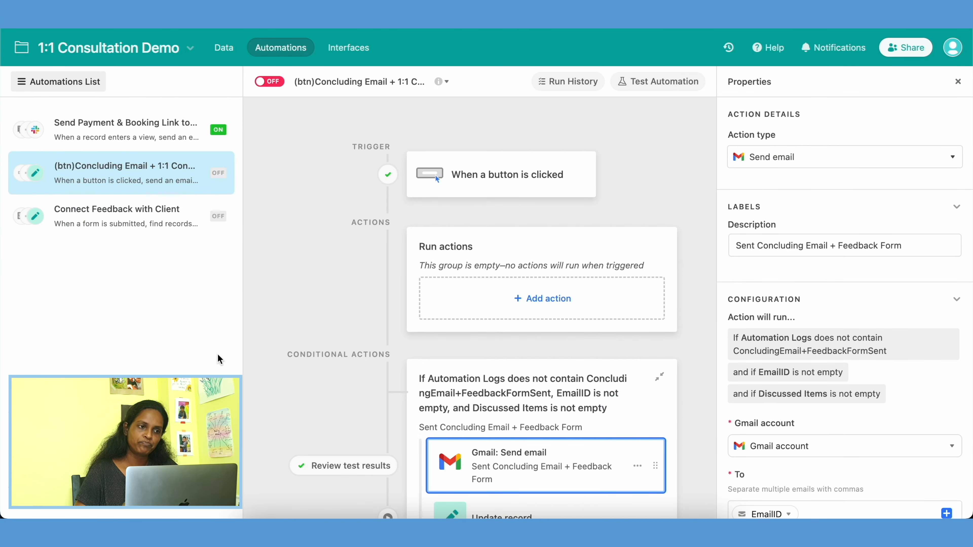
Step: Examine the configuration of the concluding email automation's "When a button is clicked" trigger, including its connected interface and source table
left_click(534, 177)
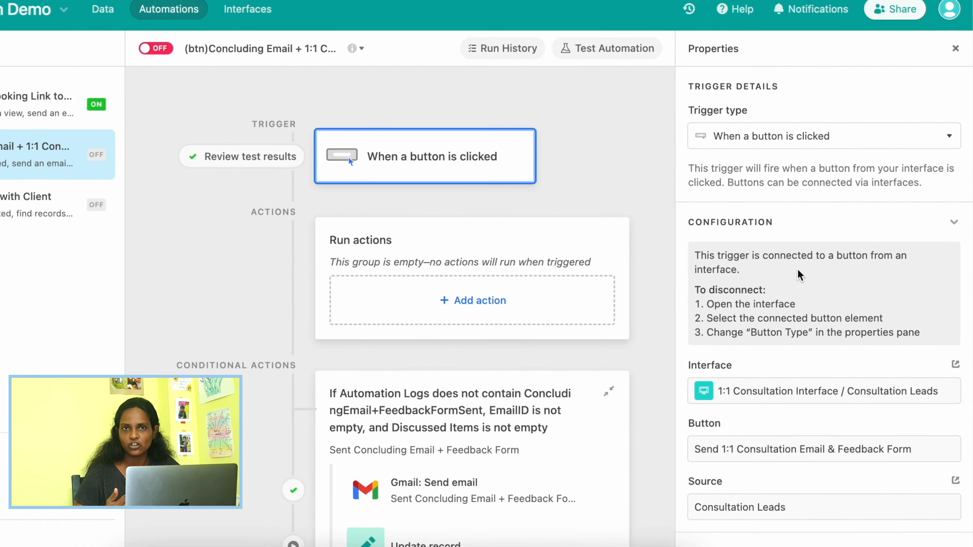
scroll(799, 273, "down", 3)
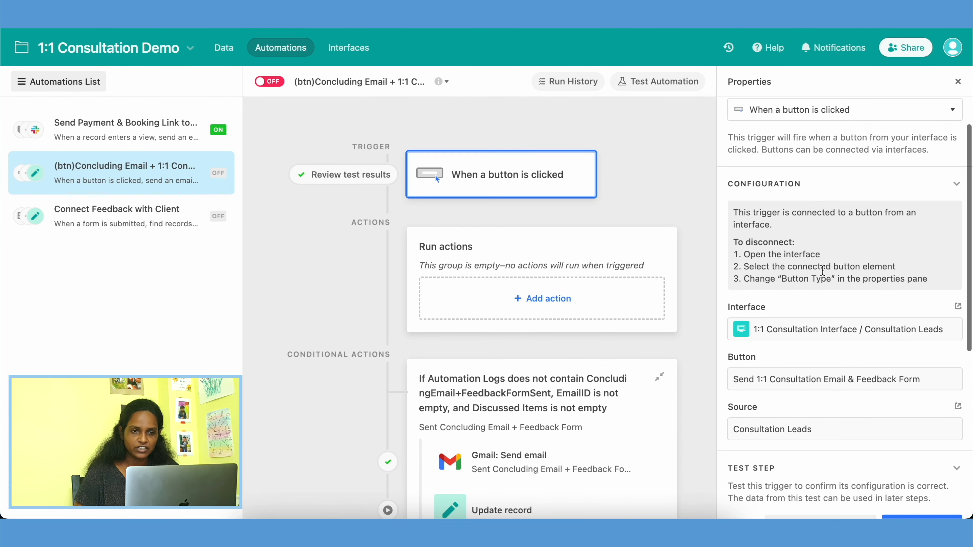
scroll(616, 440, "down", 2)
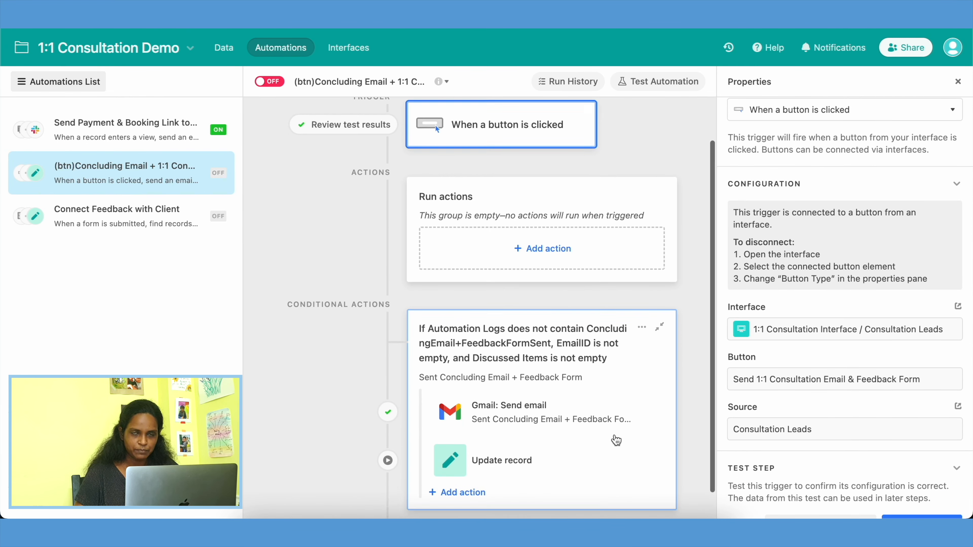
scroll(617, 440, "down", 1)
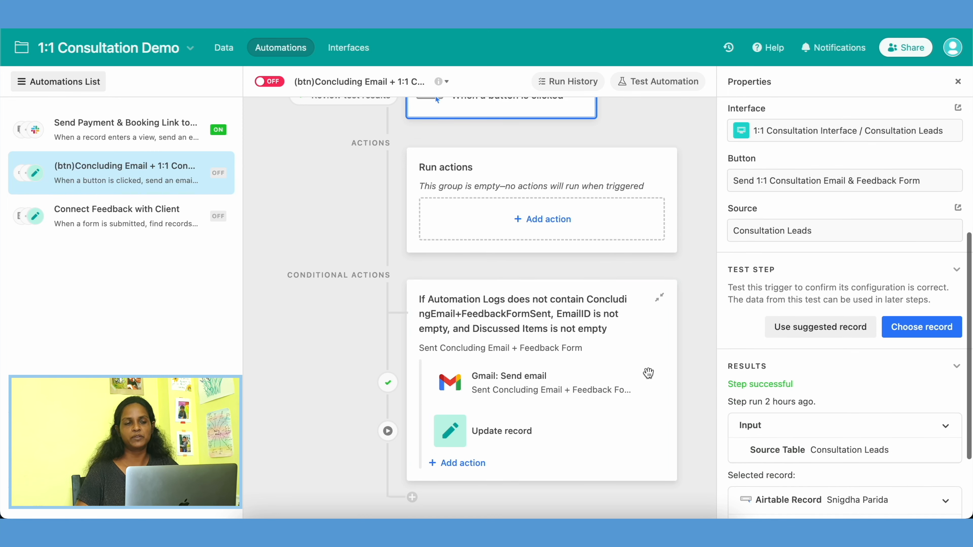
Step: Review the Gmail and Update record actions of the concluding email automation and the conditions under which they run
left_click(577, 395)
scroll(801, 396, "down", 8)
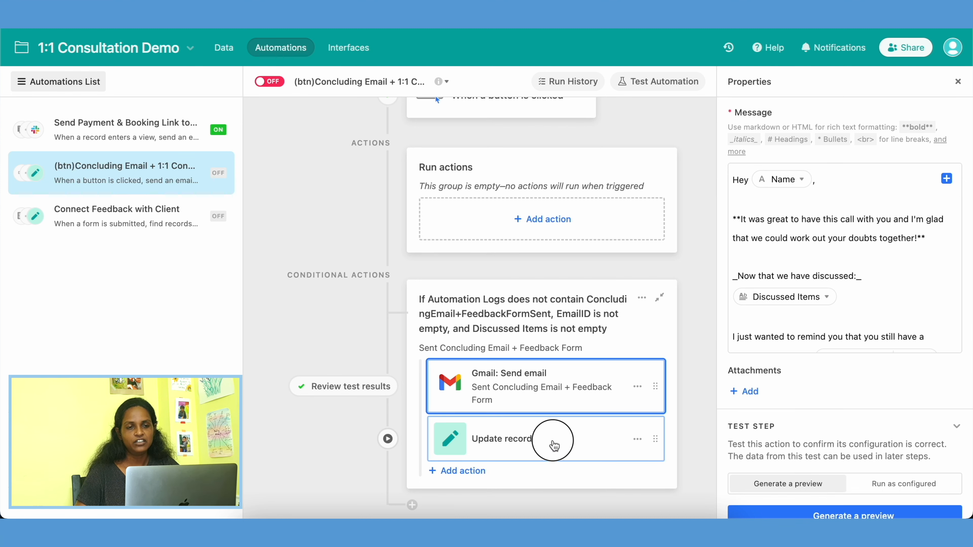
left_click(554, 445)
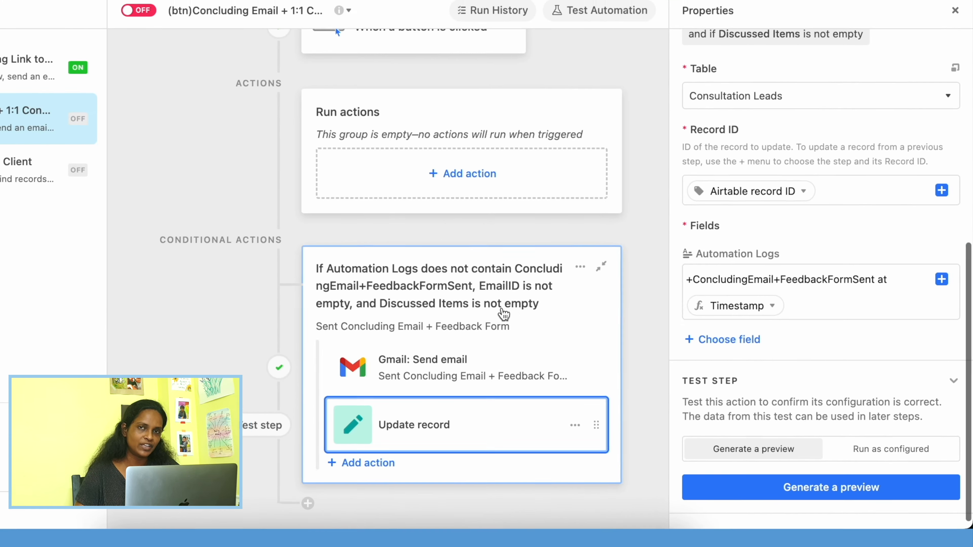
left_click(359, 240)
scroll(796, 248, "up", 2)
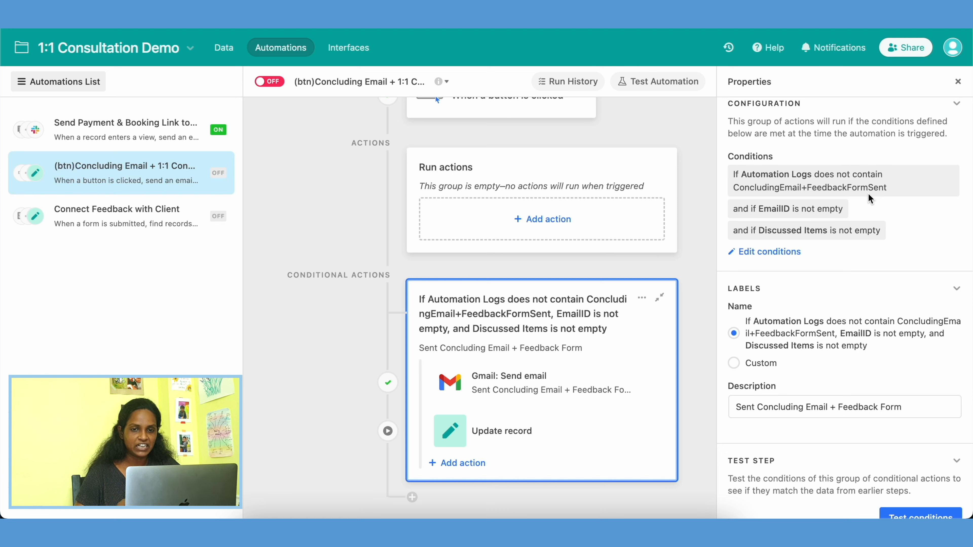
scroll(870, 198, "up", 1)
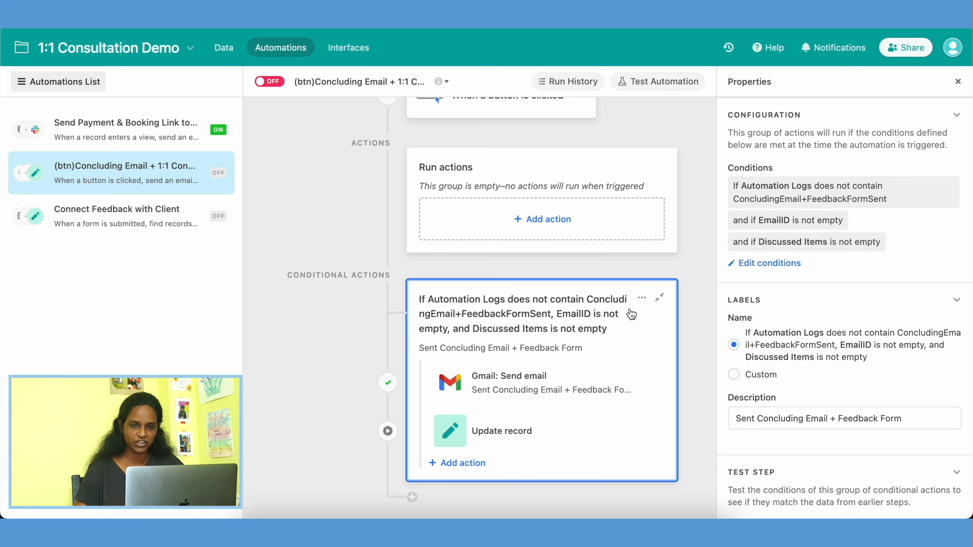
scroll(801, 405, "down", 3)
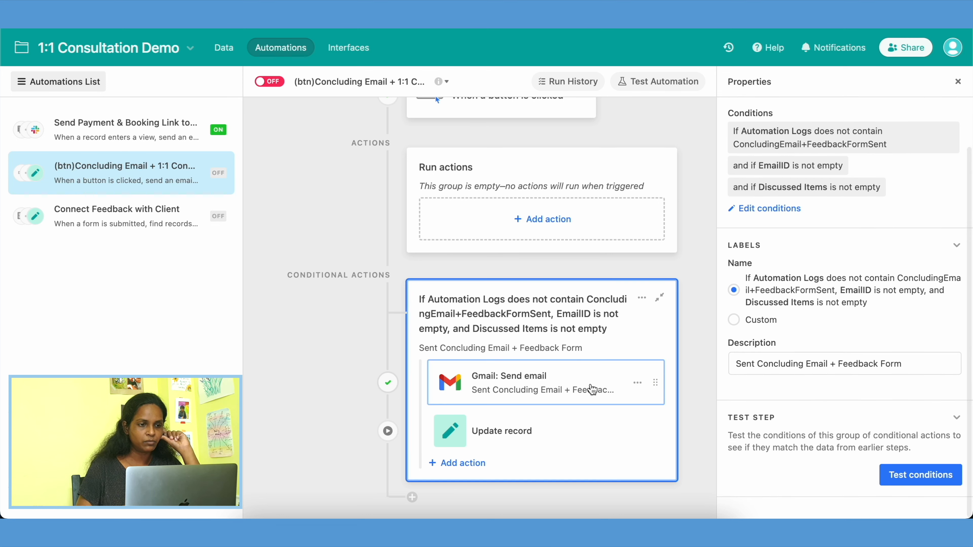
Step: Check the Gmail action's recipient and subject, and view the matching concluding email text under Consultation Leads in the interface
left_click(575, 387)
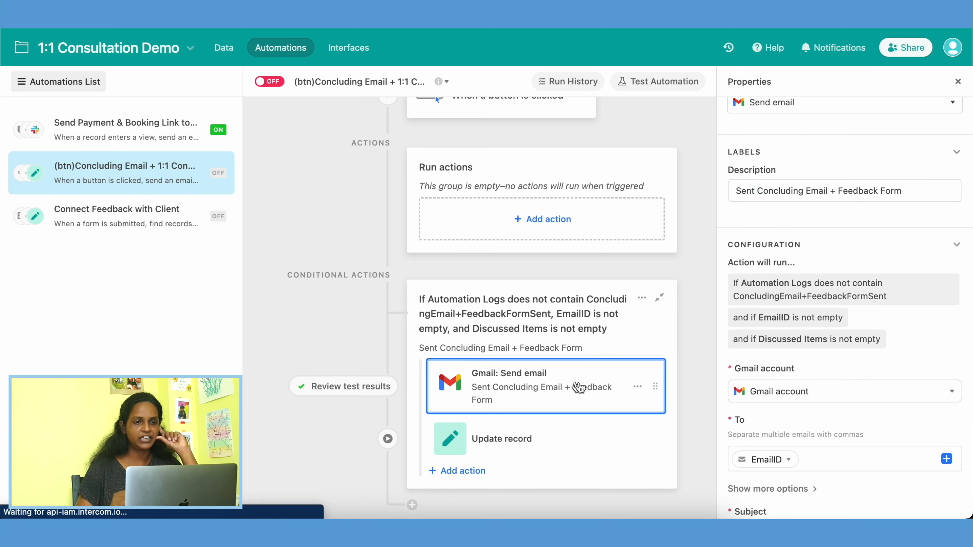
left_click(772, 449)
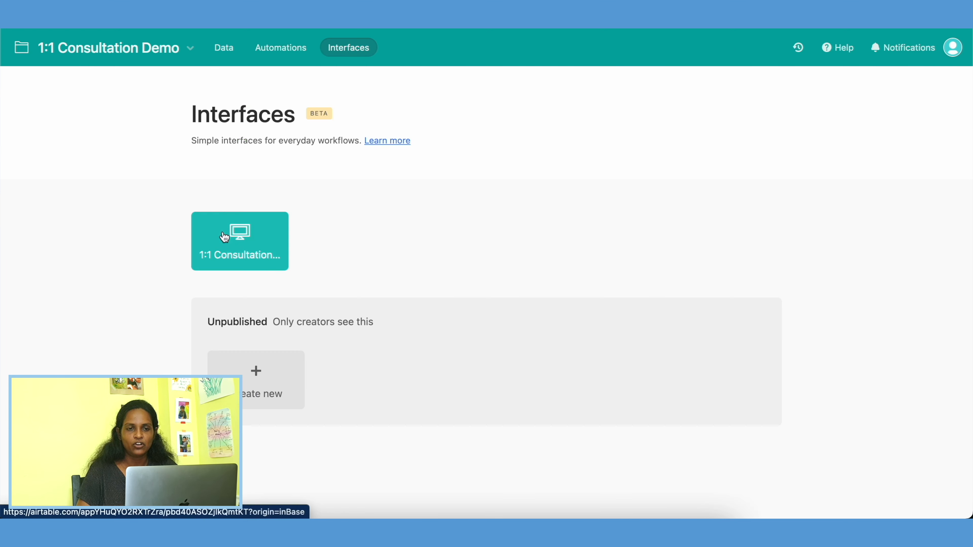
left_click(237, 235)
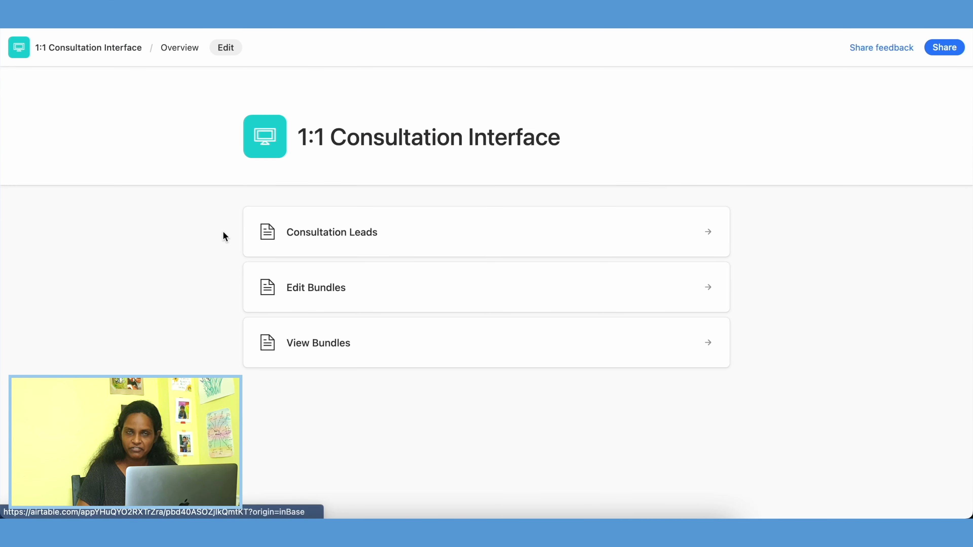
left_click(323, 234)
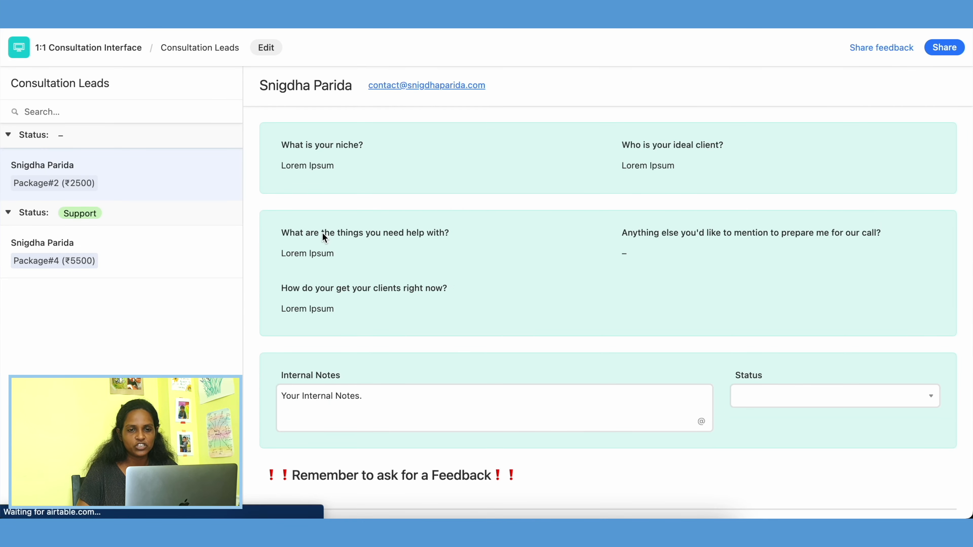
scroll(405, 337, "down", 8)
scroll(405, 334, "down", 10)
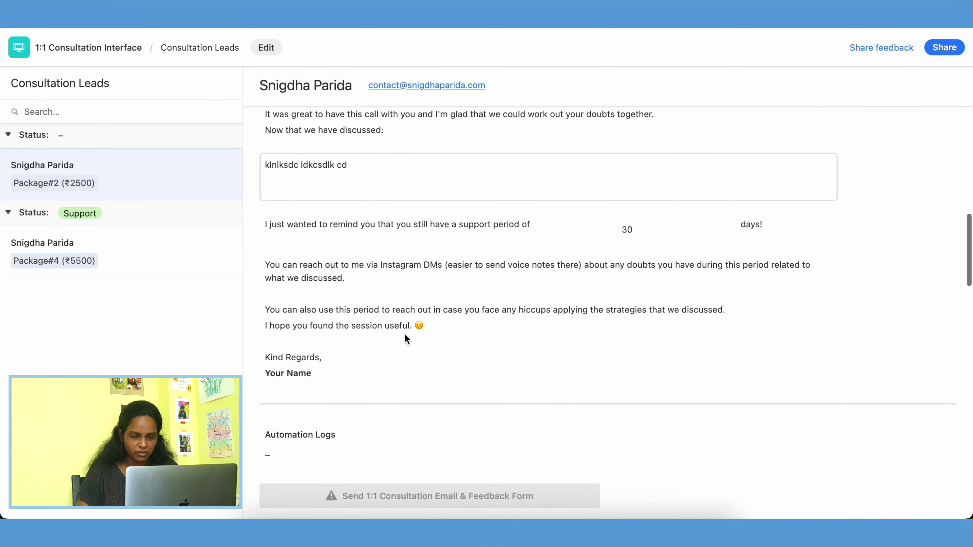
left_click_drag(255, 314, 340, 351)
Step: Read through the Gmail action's message down to the Feedback_Link and signature, and generate a preview of the email
left_click(205, 330)
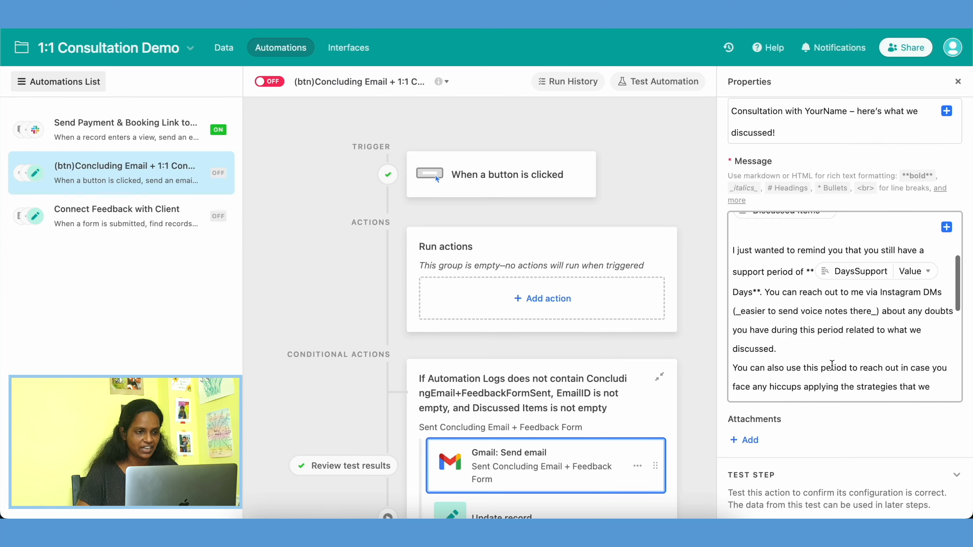
scroll(832, 366, "down", 10)
scroll(832, 364, "down", 2)
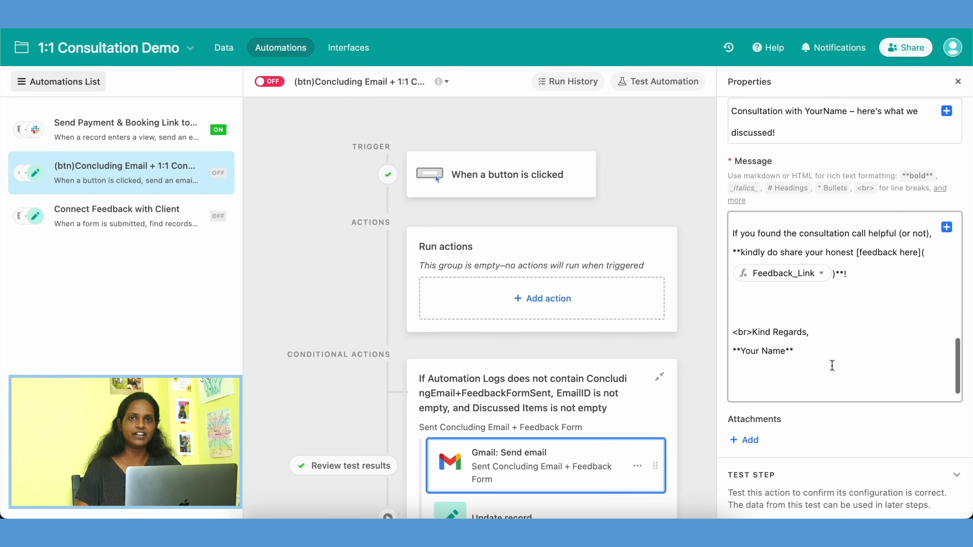
scroll(812, 441, "down", 3)
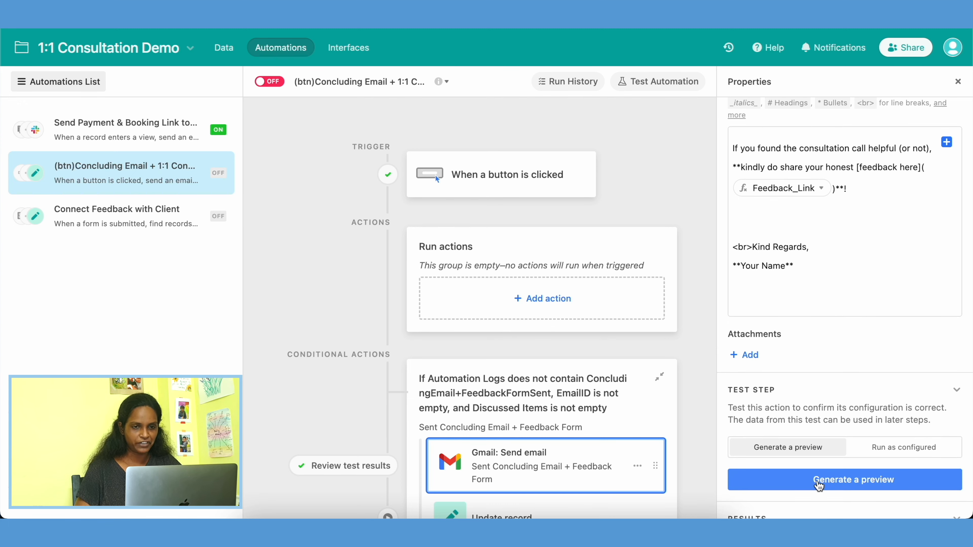
left_click(819, 484)
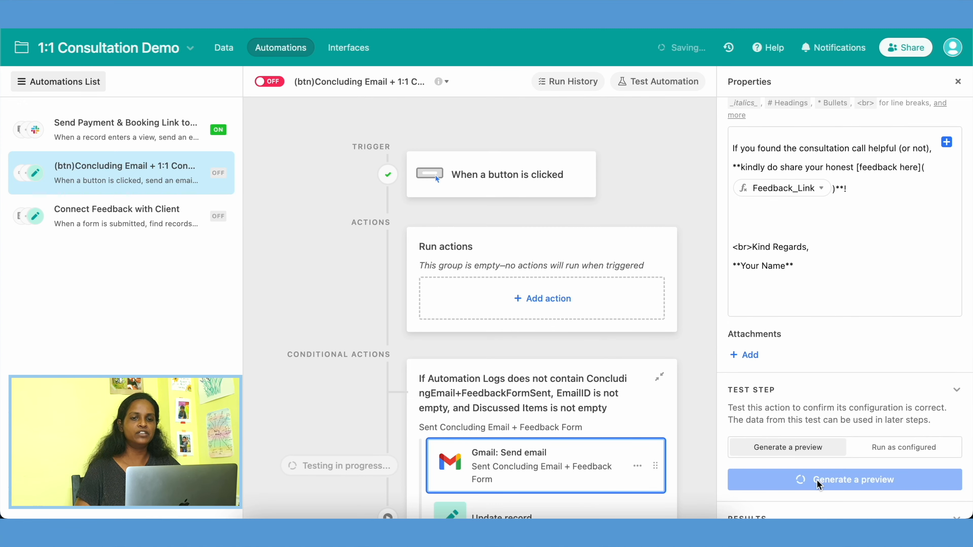
scroll(418, 335, "down", 3)
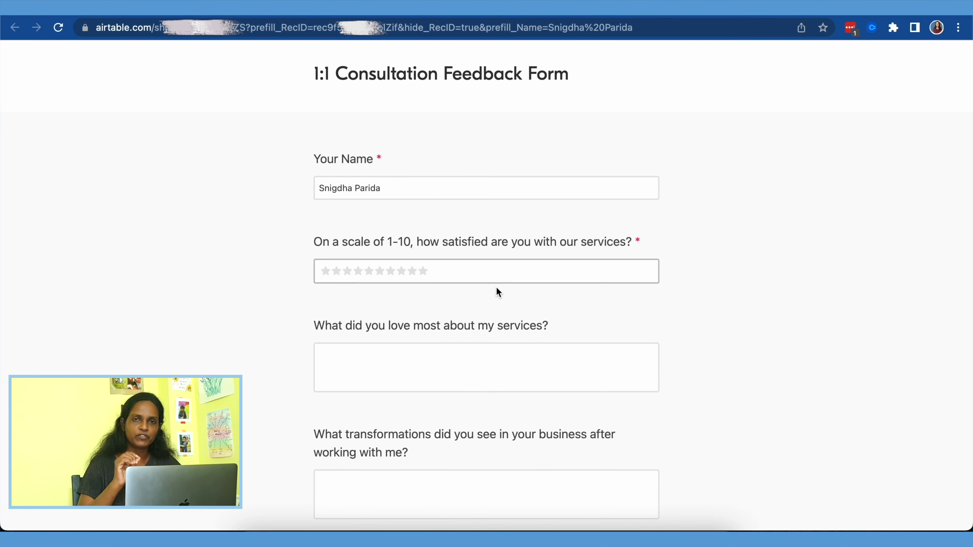
Step: Look through the questions of the 1:1 Consultation Feedback Form with its prefilled name
scroll(495, 288, "down", 1)
left_click(425, 249)
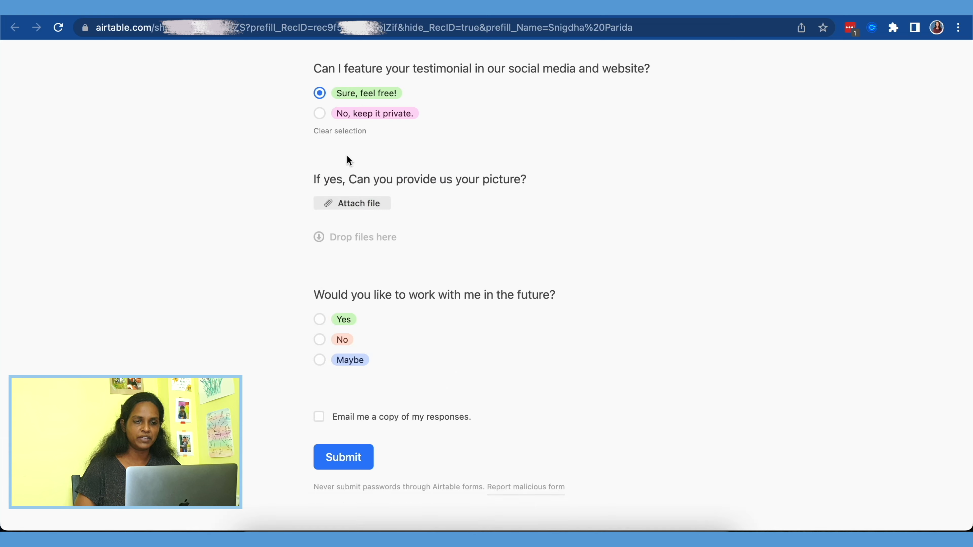
left_click(319, 319)
left_click(343, 468)
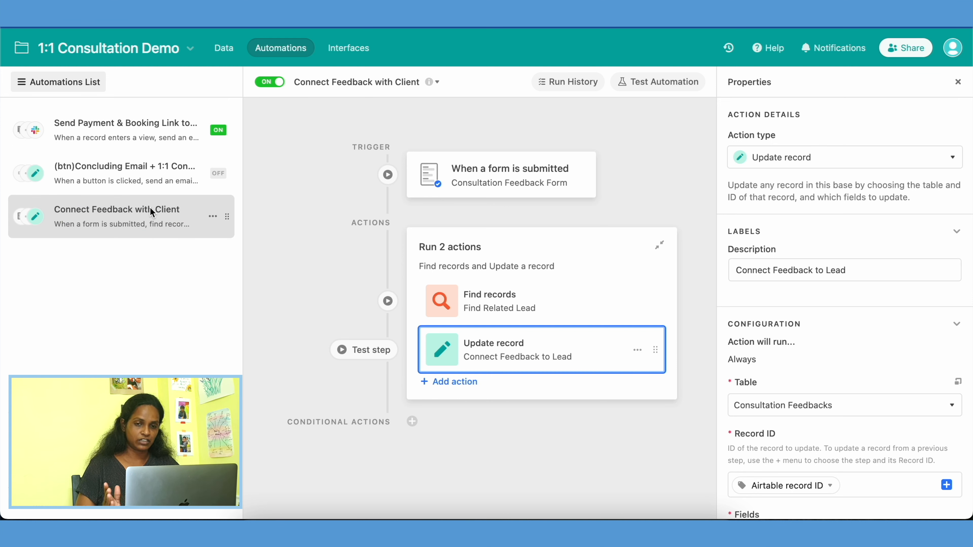
Step: Examine the Find Related Lead and Connect Feedback to Lead actions in the Connect Feedback with Client automation
left_click(534, 306)
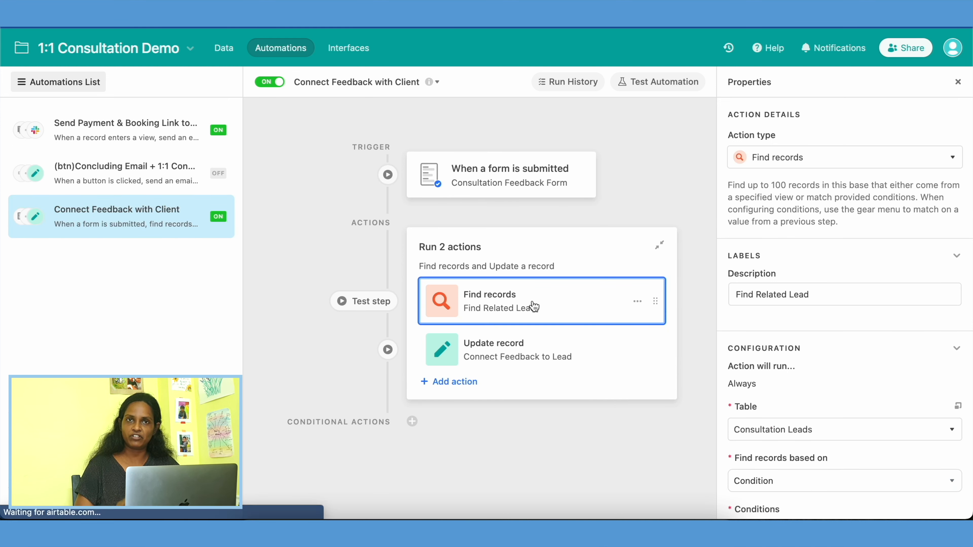
scroll(865, 365, "down", 5)
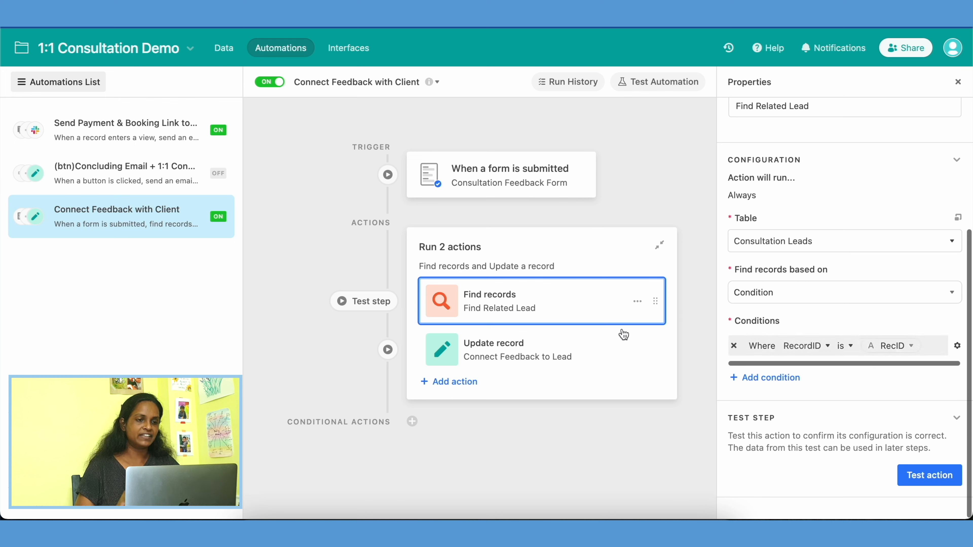
left_click(563, 348)
scroll(832, 430, "down", 2)
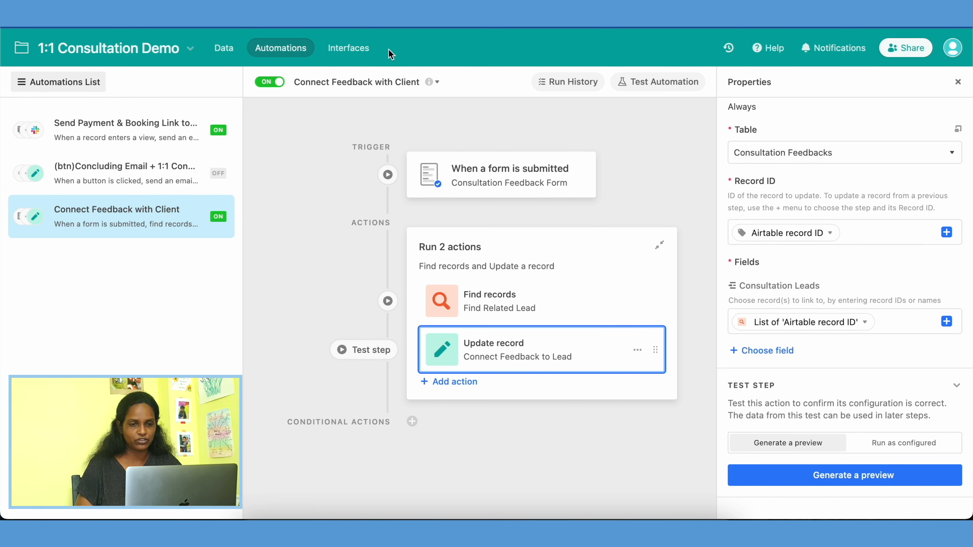
Step: View the client's record under Consultation Leads in the interface, down to the linked feedback card
left_click(349, 47)
scroll(537, 397, "down", 15)
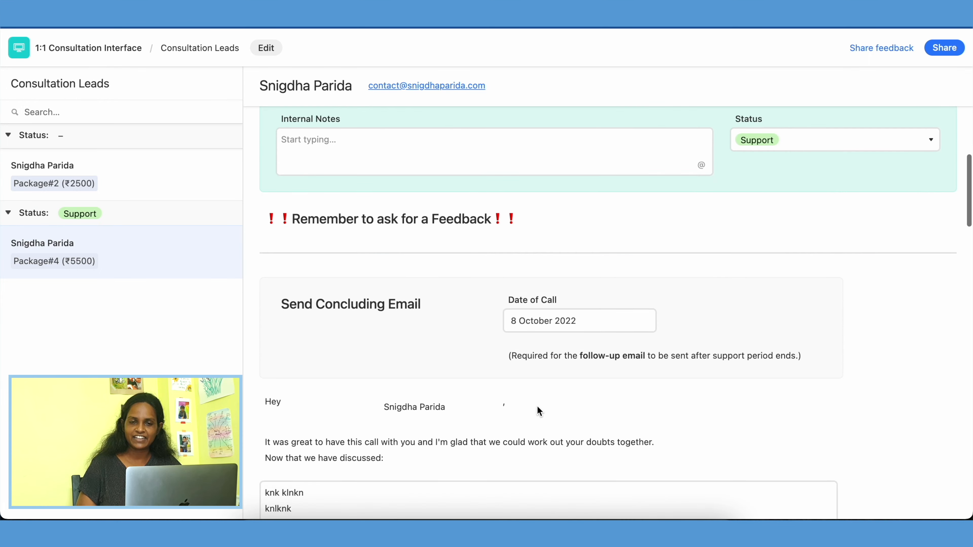
scroll(537, 406, "down", 8)
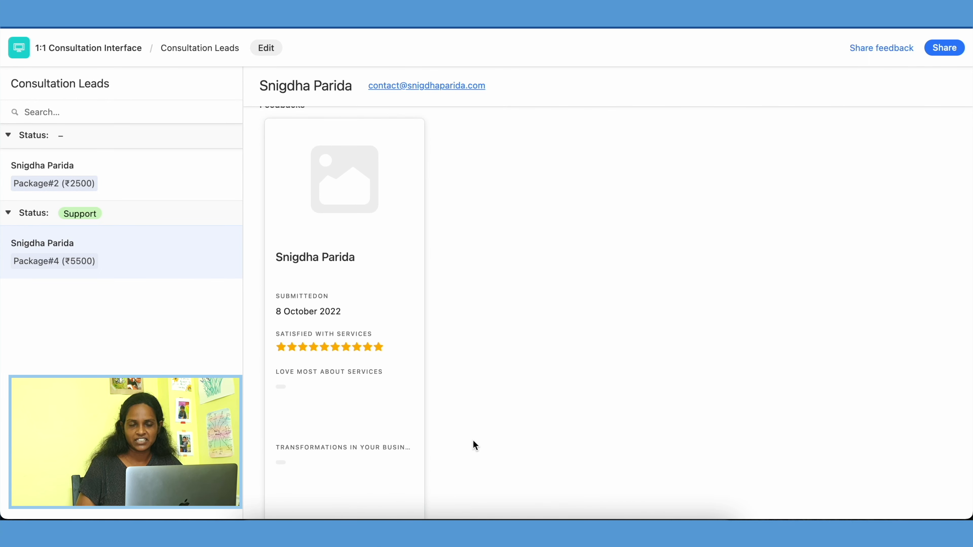
scroll(475, 444, "down", 5)
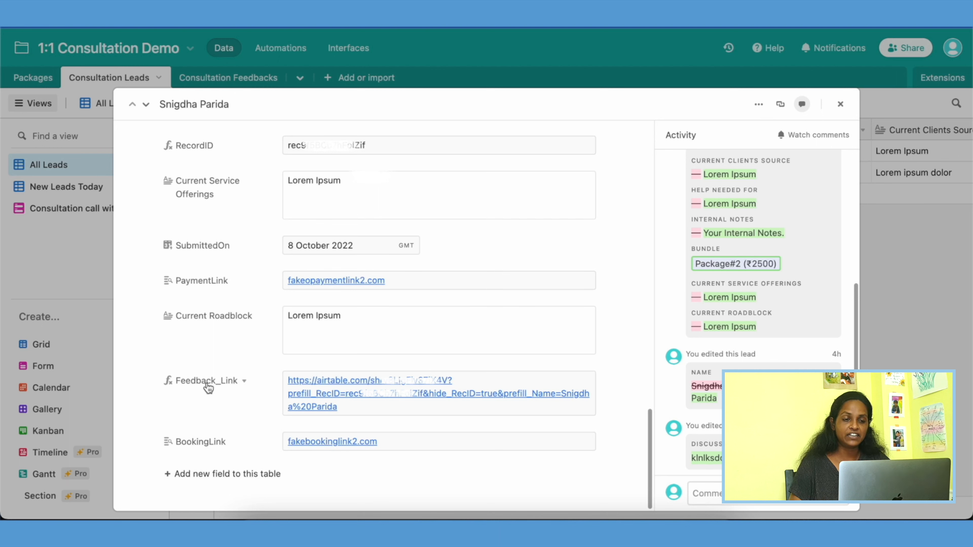
Step: Open the Feedback_Link field's formula in the lead record and highlight the form URL with its prefill_RecID part
left_click(207, 383)
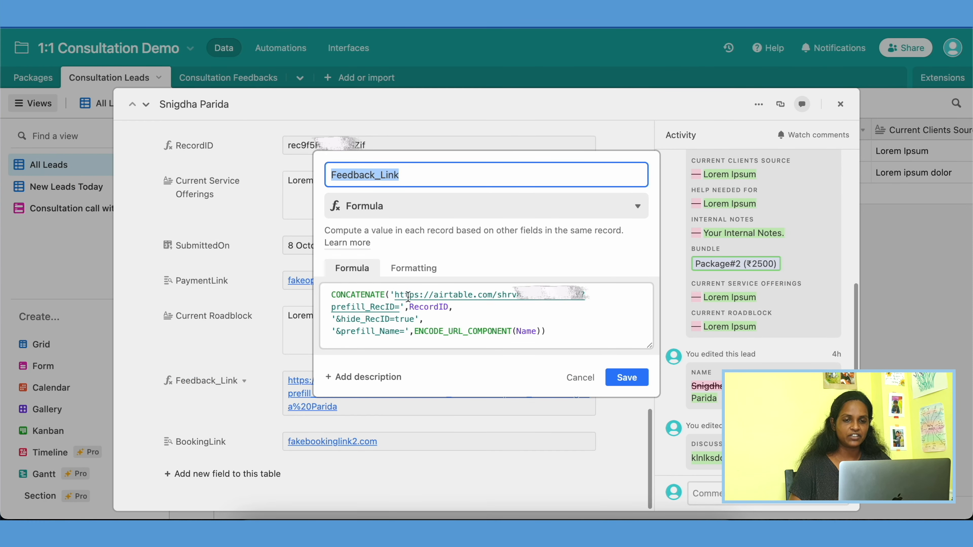
left_click(395, 298)
left_click_drag(397, 301, 400, 308)
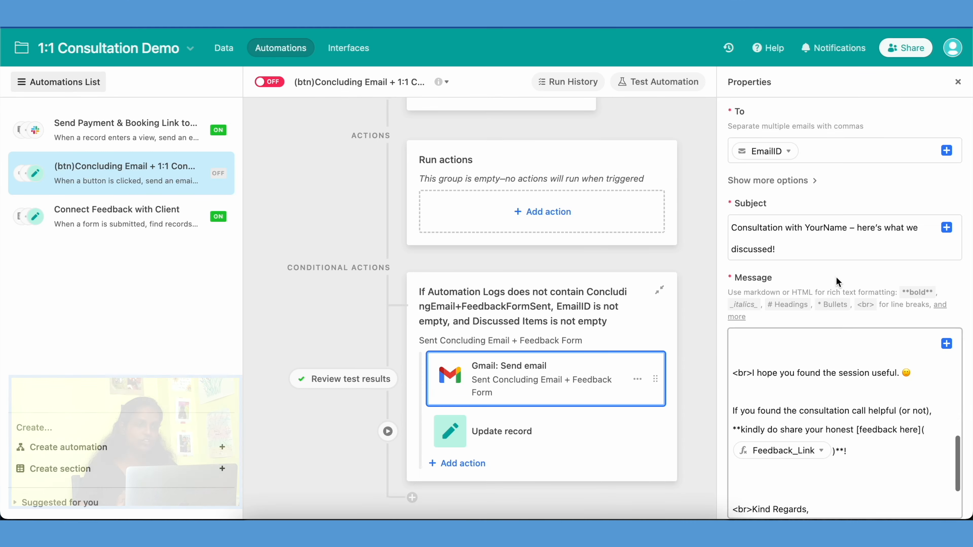
Step: Preview the concluding email containing the Feedback_Link, and open its feedback form to look through the questions
scroll(846, 454, "down", 7)
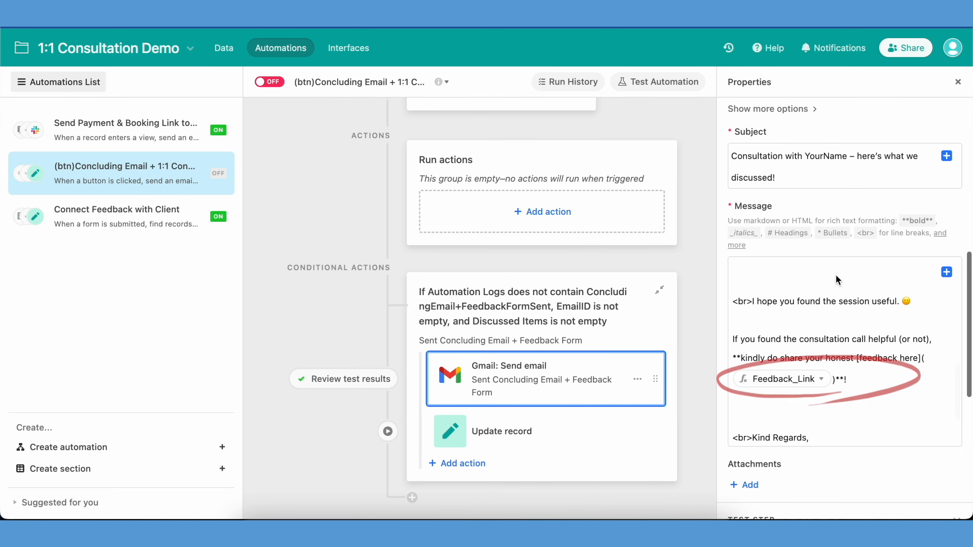
left_click(843, 404)
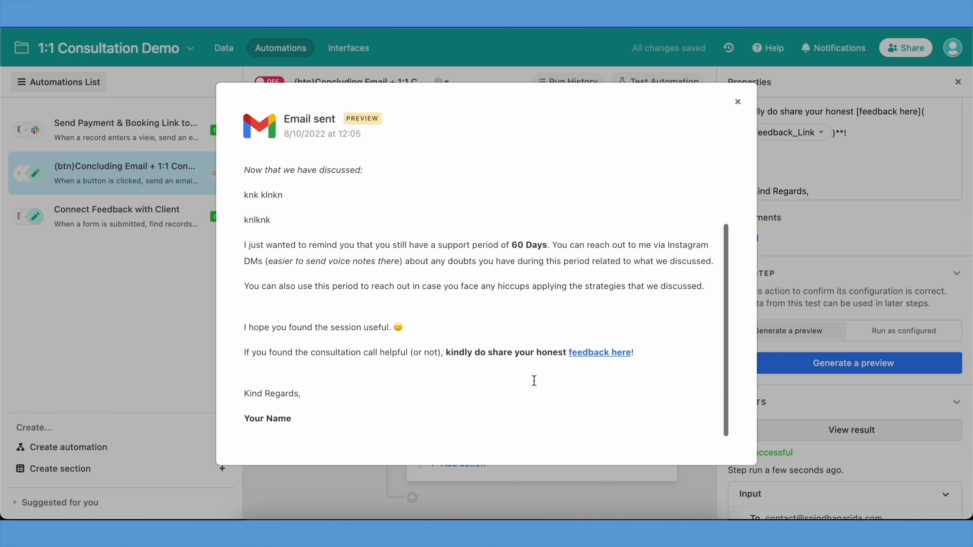
left_click(613, 352)
scroll(371, 271, "down", 1)
left_click(414, 242)
scroll(487, 268, "down", 10)
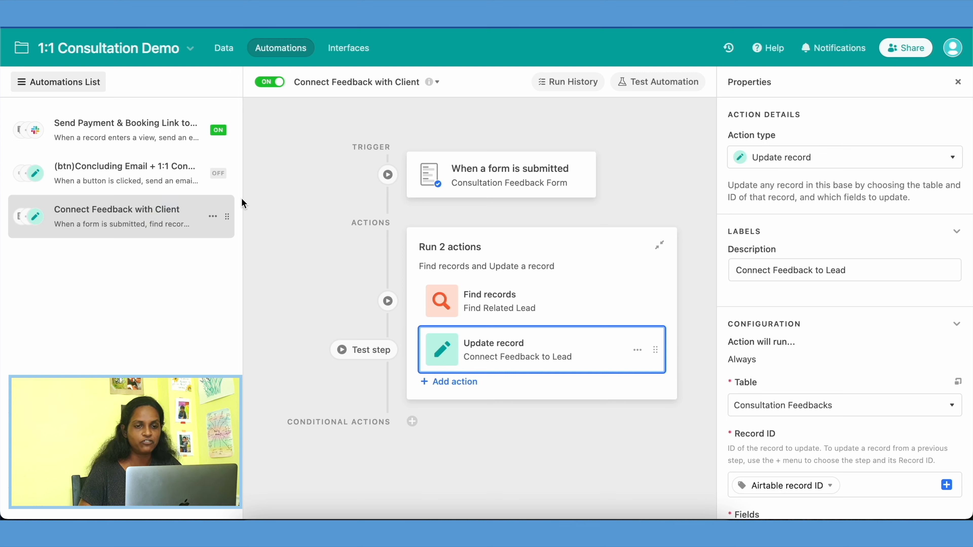
Step: Review the RecordID condition of the Find Related Lead action and the configuration of the Connect Feedback to Lead action
left_click(535, 301)
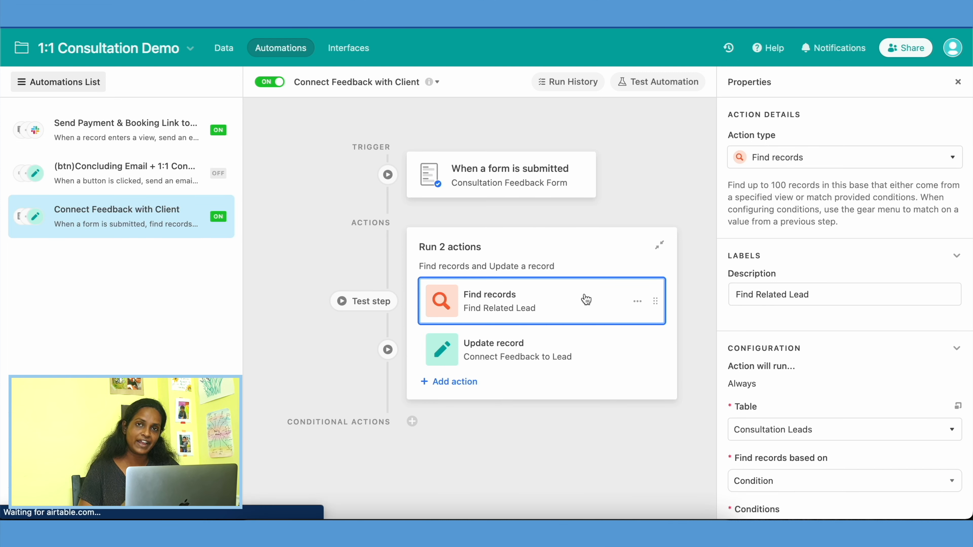
scroll(884, 392, "down", 5)
left_click(566, 348)
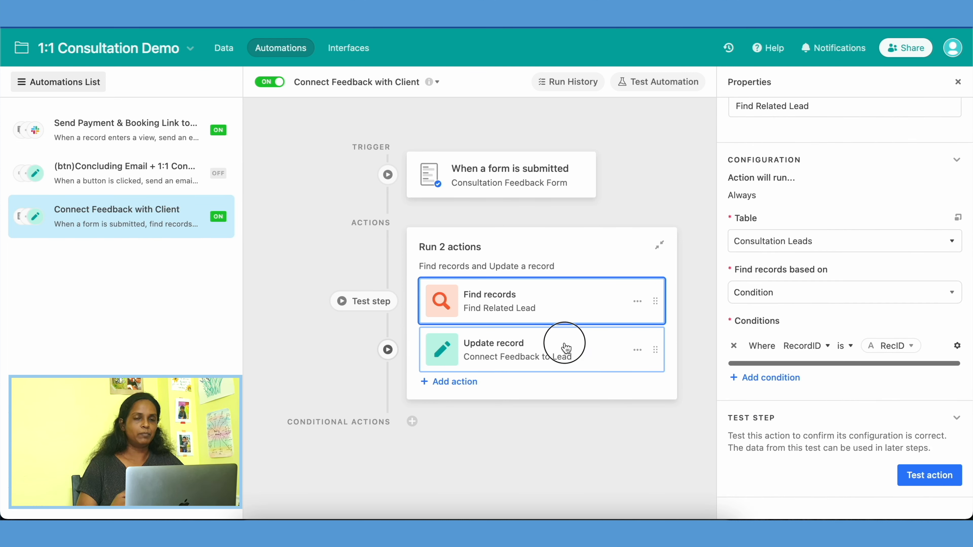
scroll(769, 323, "down", 3)
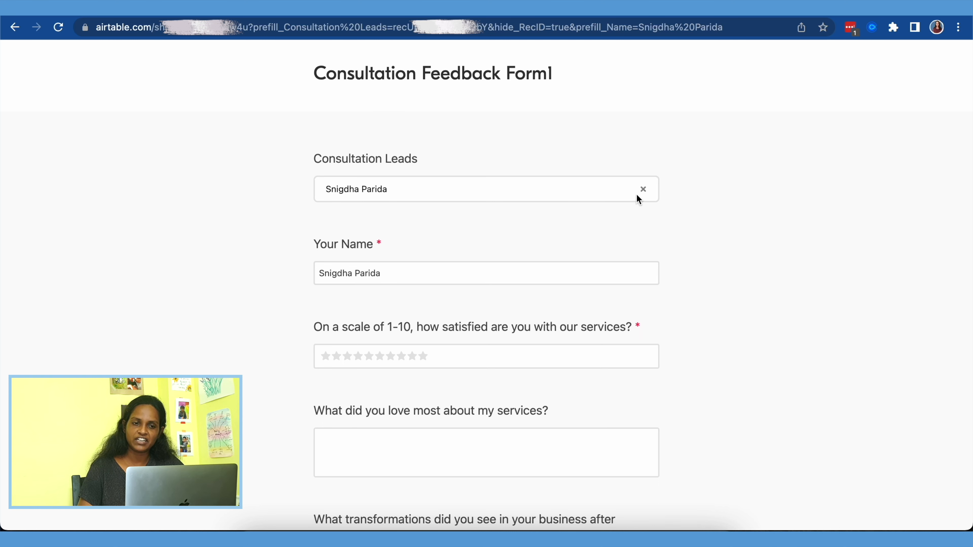
Step: Replace the prefilled Consultation Leads entry on Consultation Feedback Form1 with Client Name1, and remove that entry again
left_click(643, 189)
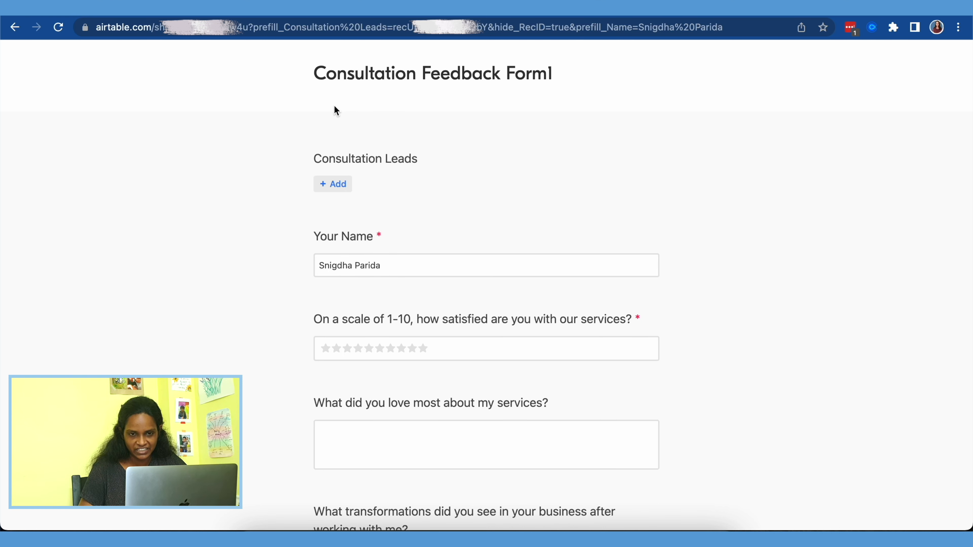
left_click(335, 187)
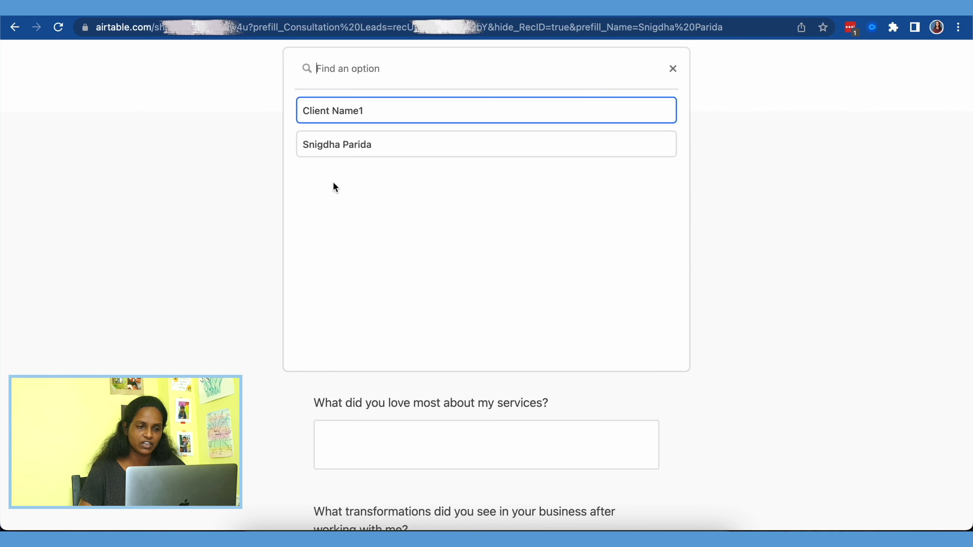
left_click(353, 109)
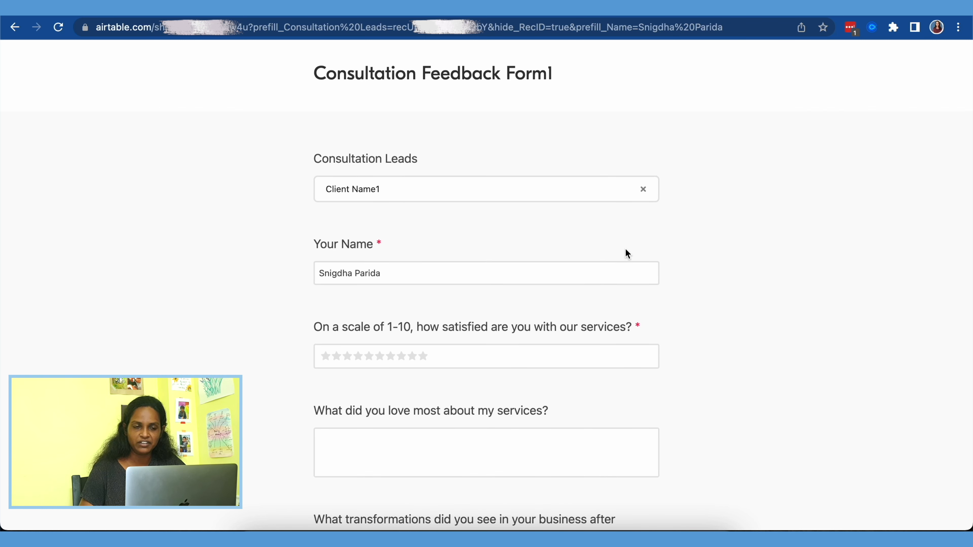
left_click(643, 189)
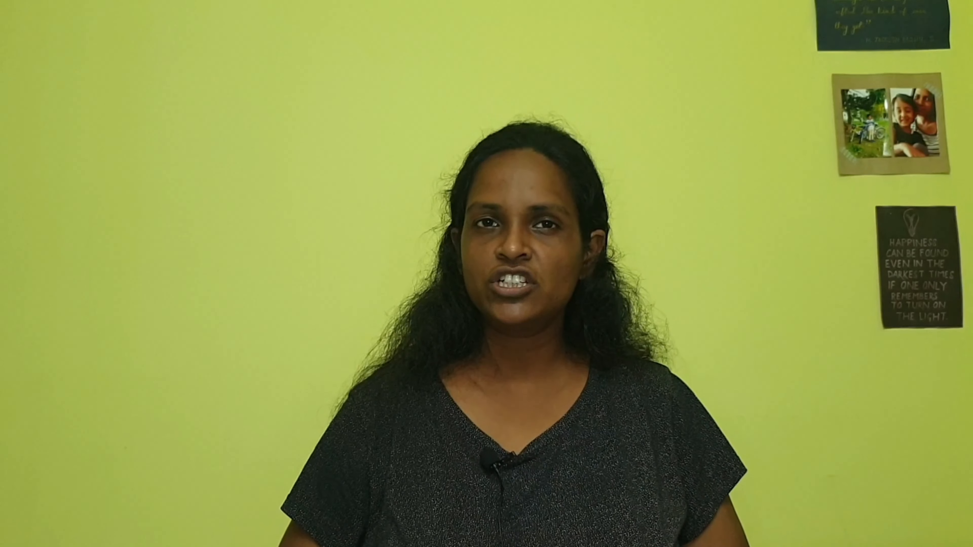